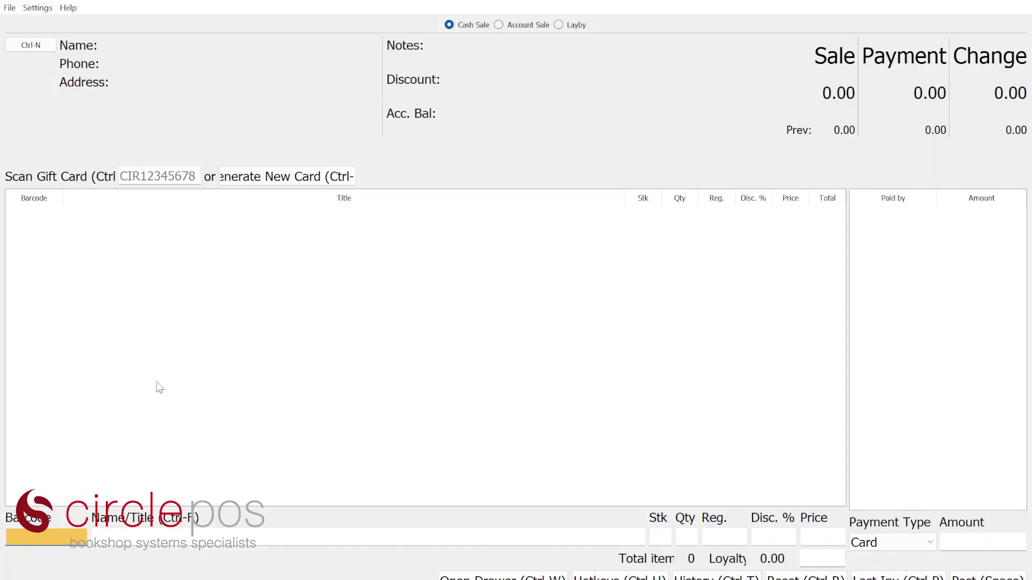
Step: Look up "school" in the customer search, select Albert Primary School and make the transaction an account sale
{"action": "left_click", "coordinate": [32, 46]}
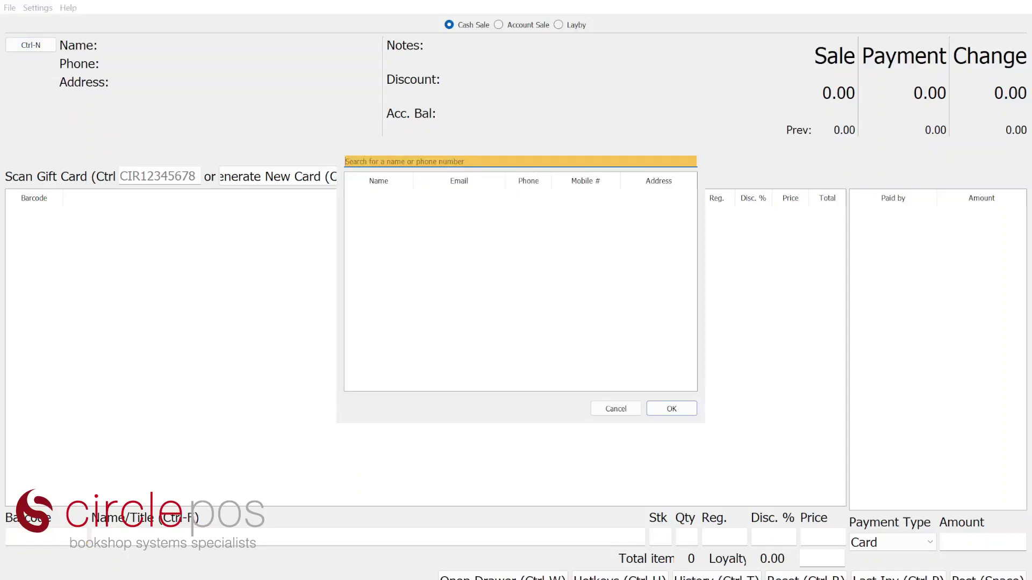
{"action": "type", "text": "school"}
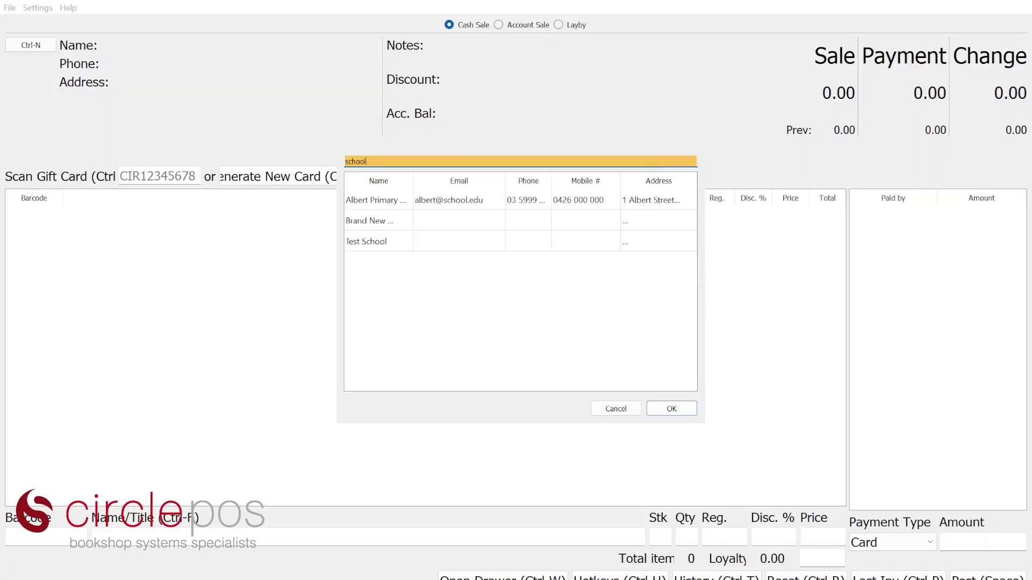
{"action": "key", "text": "Return"}
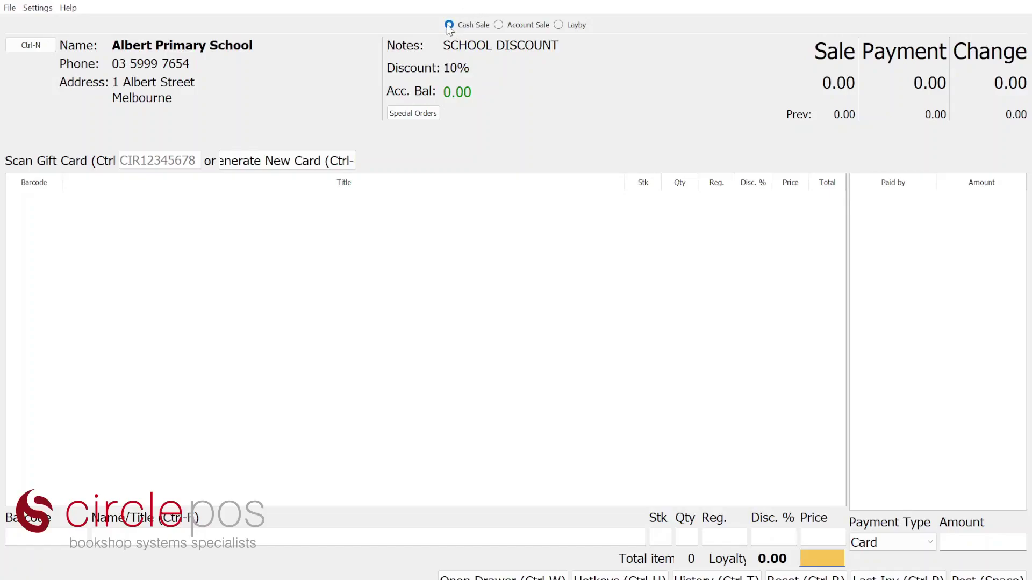
{"action": "left_click", "coordinate": [499, 25]}
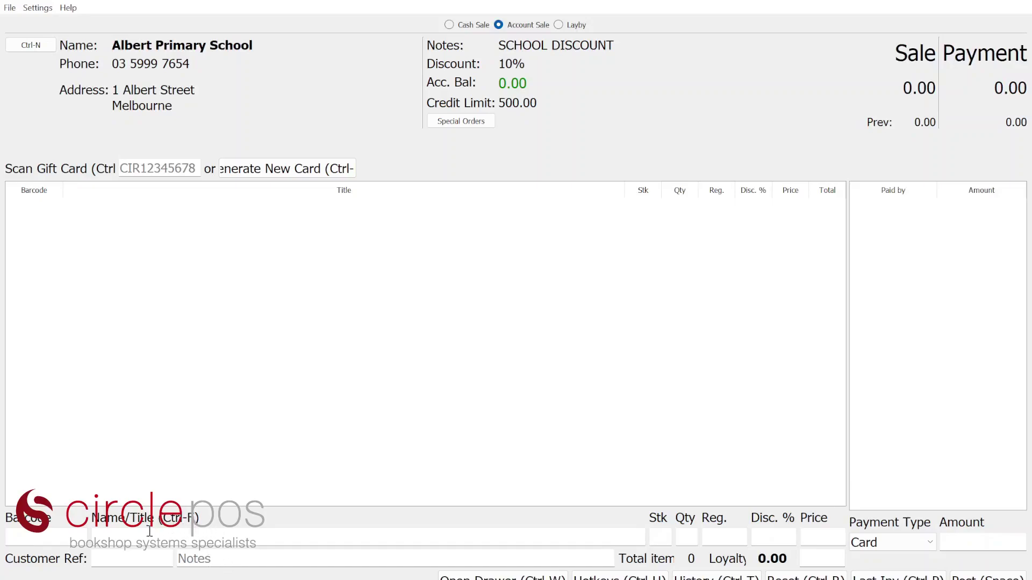
Step: Add five copies of Fever Pitch: Popular Penguins to the sale and enter the customer reference number
{"action": "left_click", "coordinate": [59, 534]}
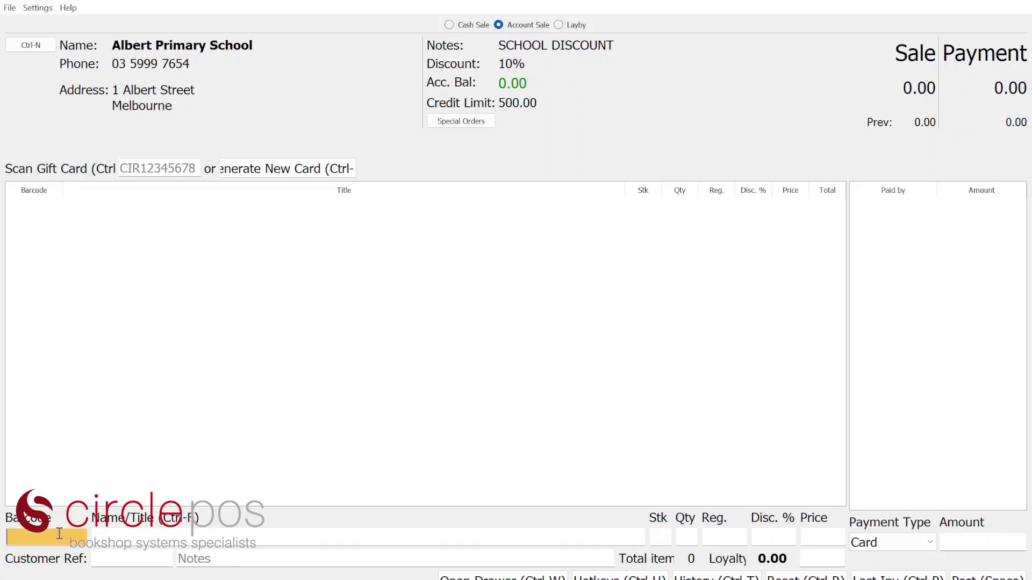
{"action": "key", "text": "Return"}
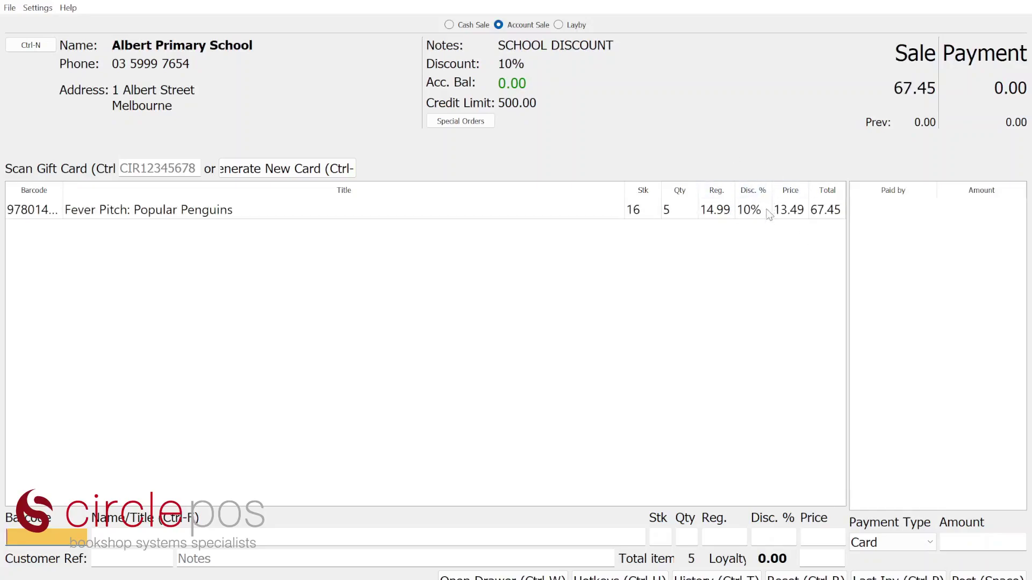
{"action": "left_click", "coordinate": [167, 561]}
{"action": "type", "text": "12345"}
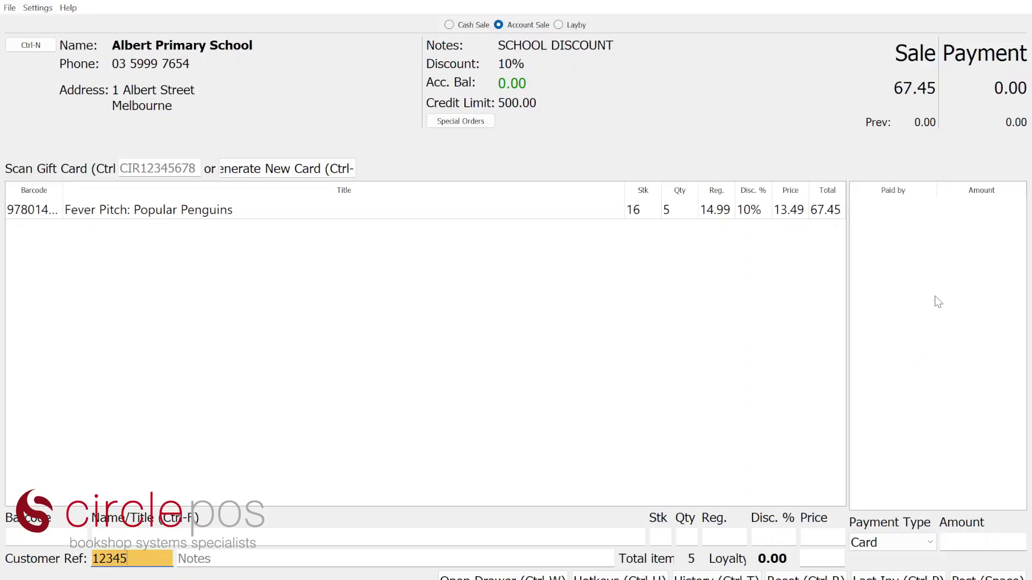
Step: Post the Albert Primary School account sale without a payment and call up the last invoice for printing
{"action": "left_click", "coordinate": [957, 539]}
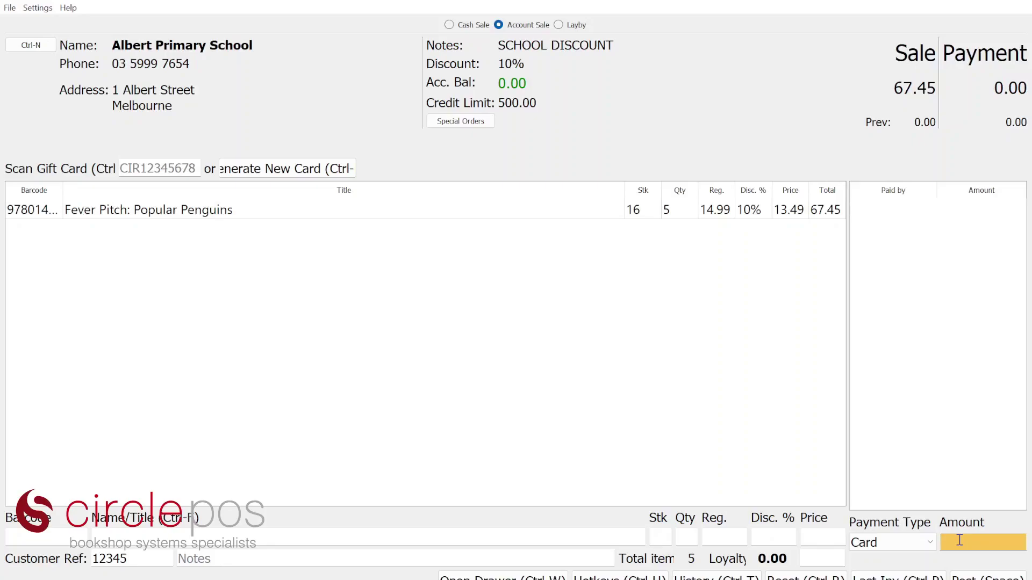
{"action": "key", "text": "Return"}
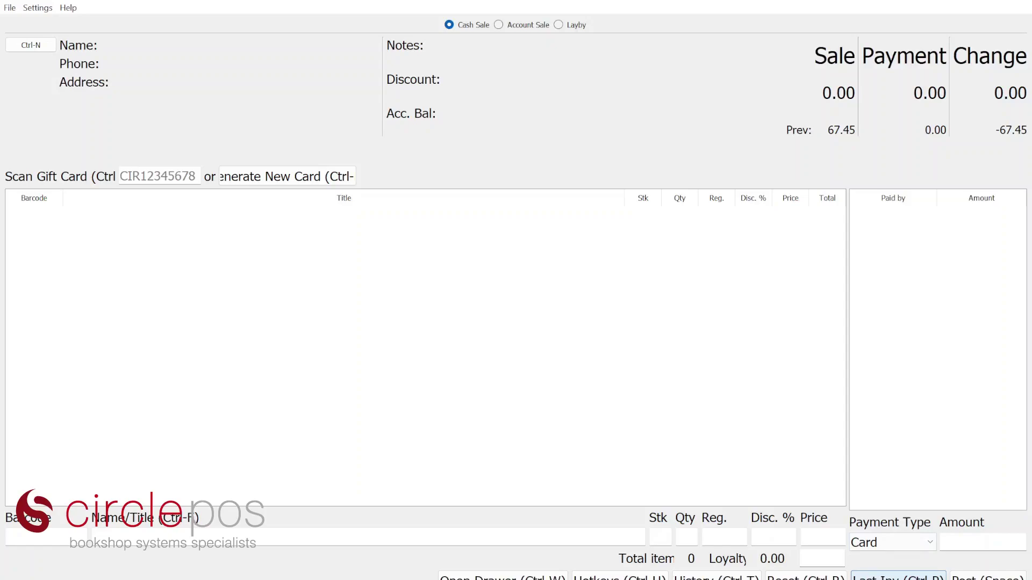
{"action": "left_click", "coordinate": [898, 577]}
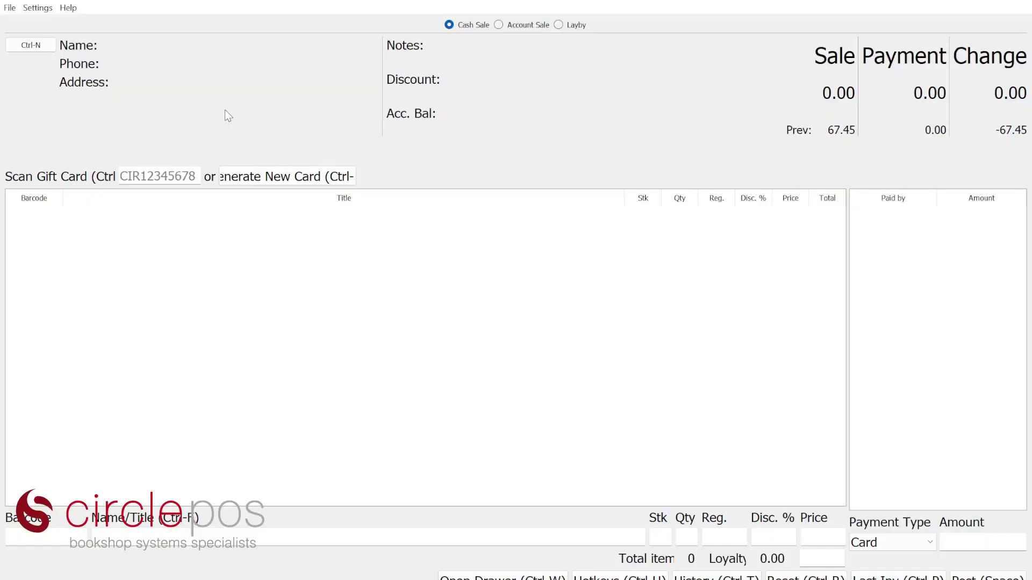
Step: Search the customers for "albert", select Albert Camus and add one copy of Fever Pitch: Popular Penguins to the sale
{"action": "type", "text": "albert"}
{"action": "key", "text": "Return"}
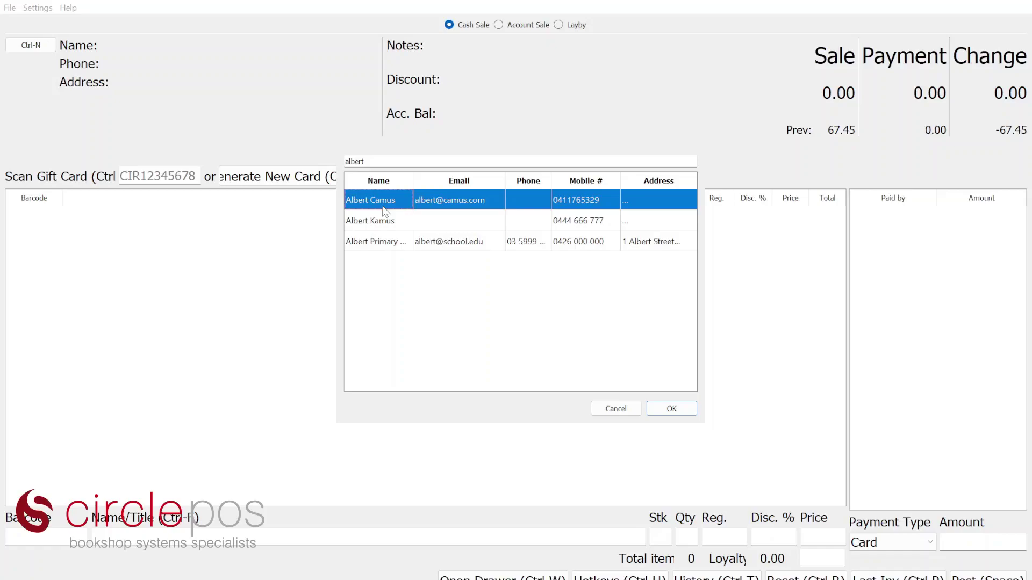
{"action": "double_click", "coordinate": [385, 212]}
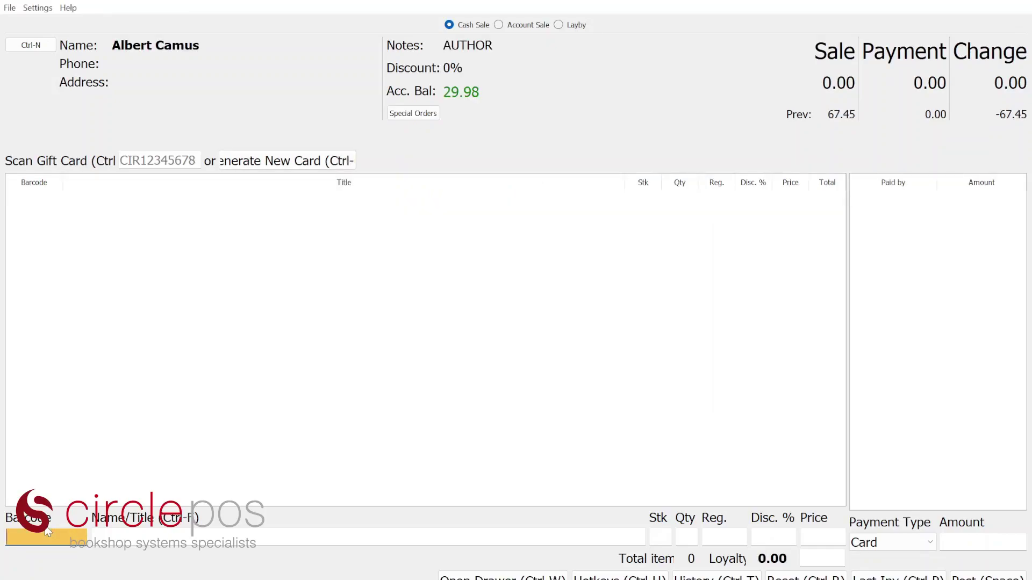
{"action": "key", "text": "Return"}
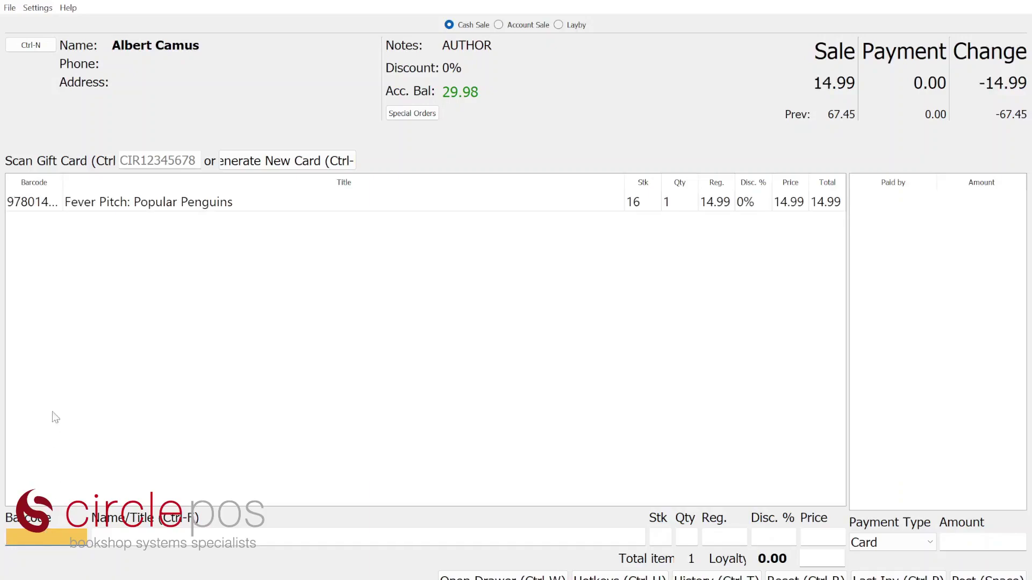
Step: Change the sale to a layby, record a 10.00 cash deposit and post it
{"action": "key", "text": "ctrl+l"}
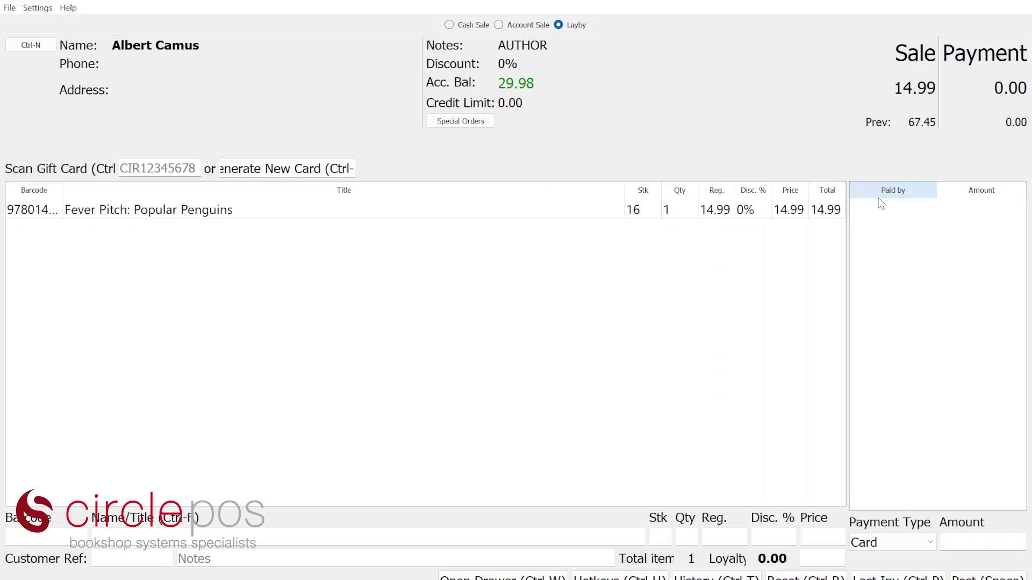
{"action": "key", "text": "F2"}
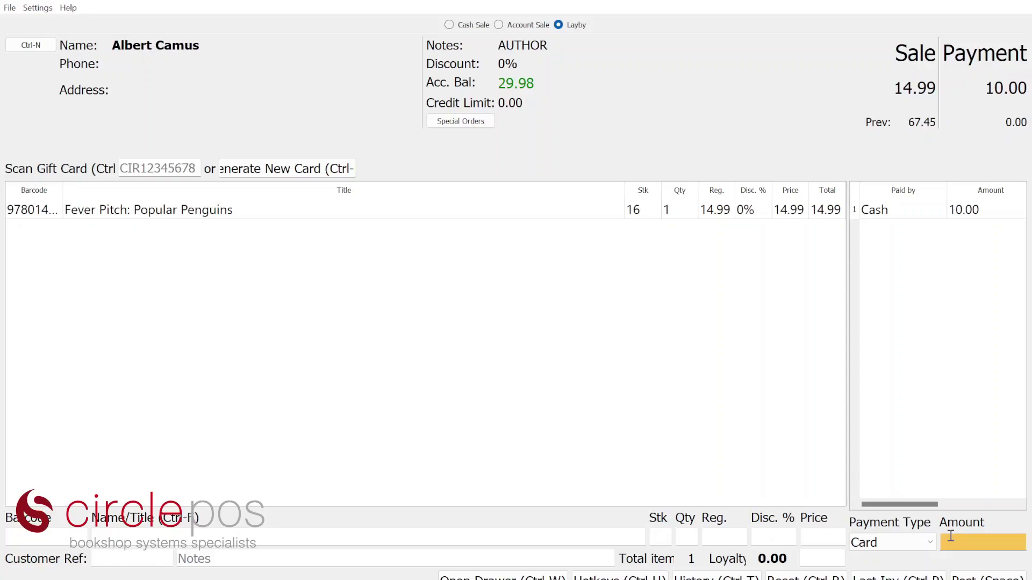
{"action": "key", "text": "Return"}
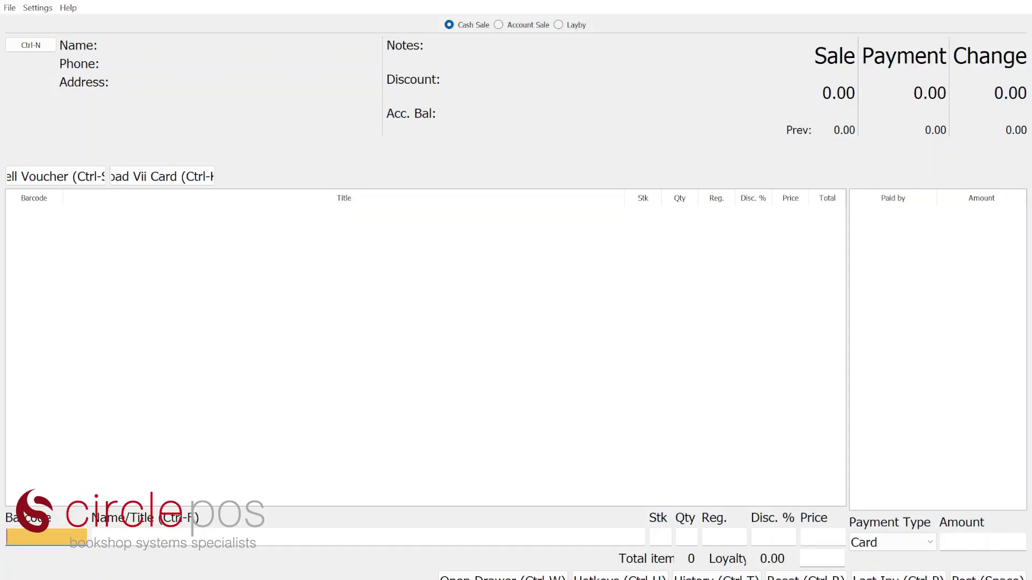
Step: Search the customers for "retail", select Retail AU 2 and make the transaction an account sale
{"action": "key", "text": "ctrl+n"}
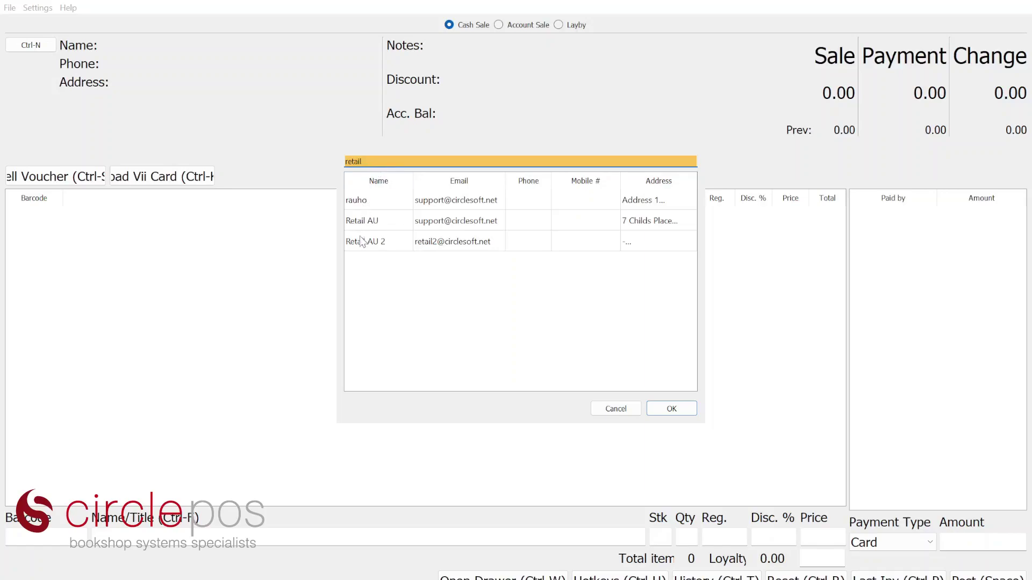
{"action": "double_click", "coordinate": [381, 243]}
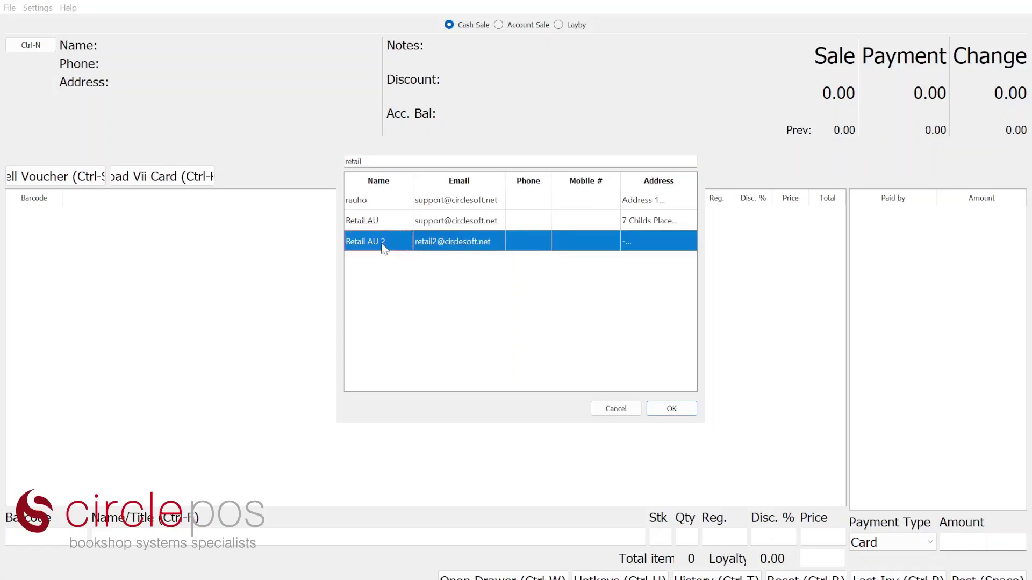
{"action": "left_click", "coordinate": [498, 24]}
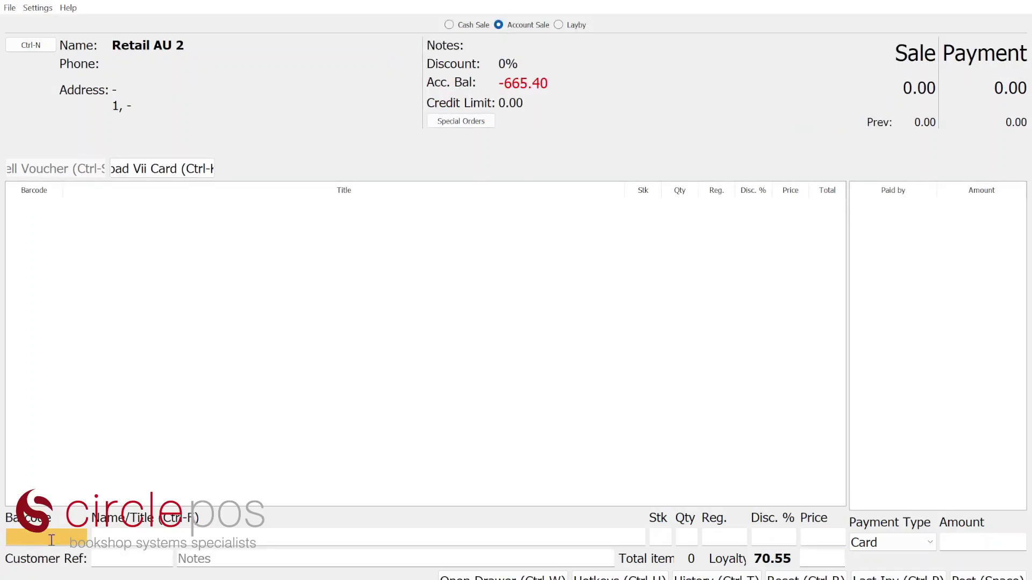
Step: Add four copies of Fever Pitch: Popular Penguins for Retail AU 2 and post the account sale without a payment
{"action": "type", "text": "978014"}
{"action": "key", "text": "Return"}
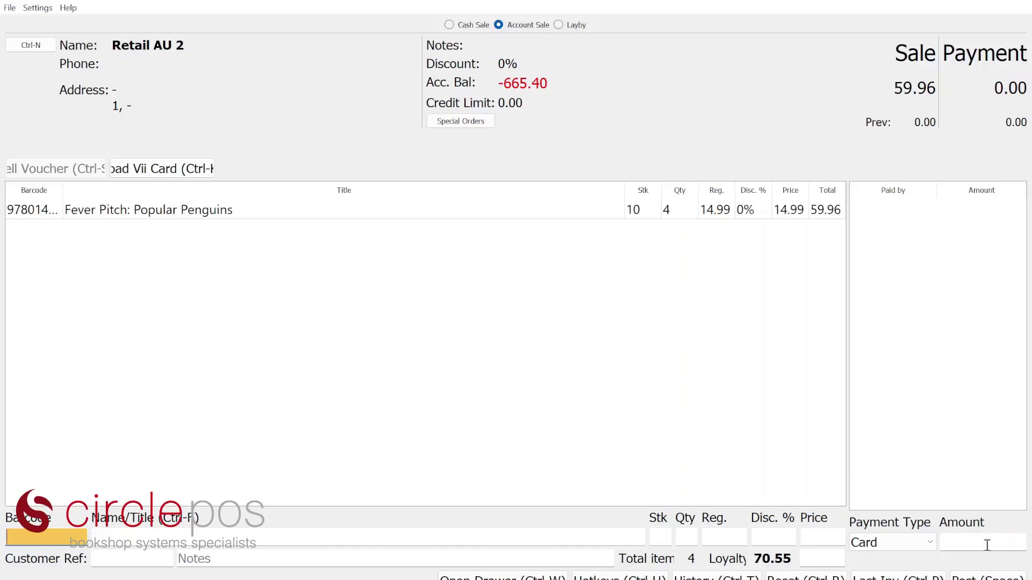
{"action": "left_click", "coordinate": [970, 542]}
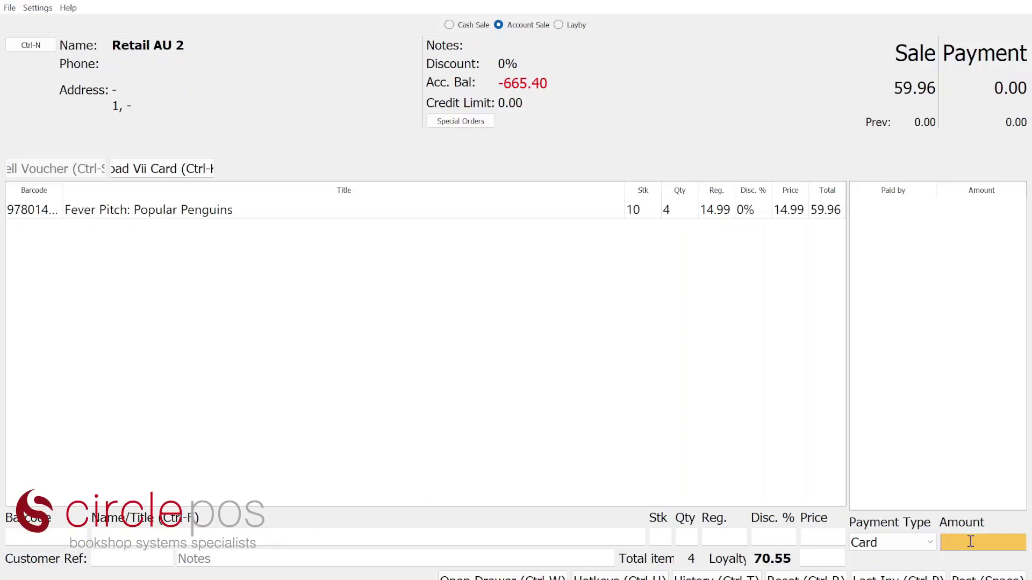
{"action": "key", "text": "Return"}
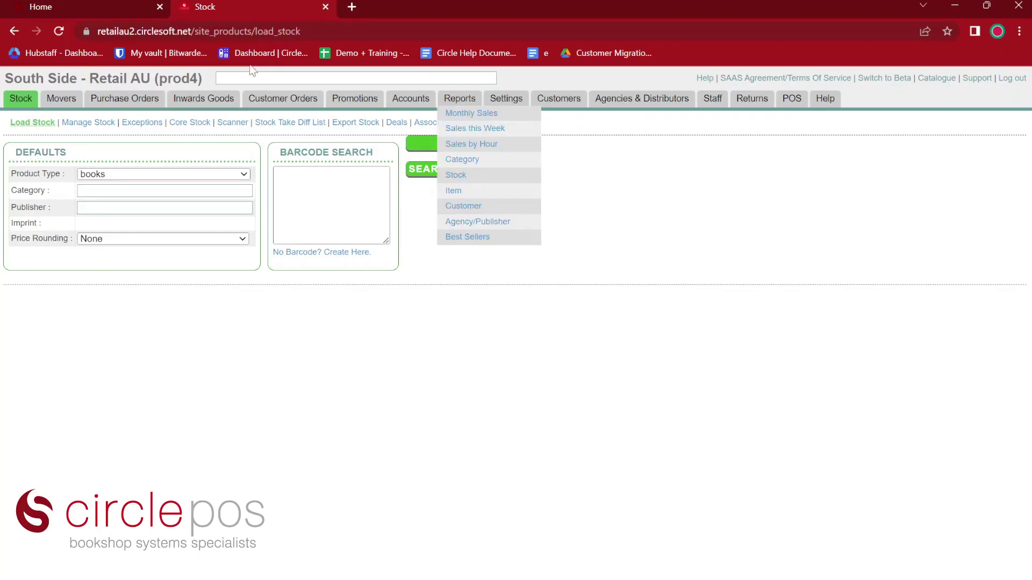
Step: Switch to the Retail AU 2 back office in the browser and open the 09-May-2023 inwards goods job from Retail AU
{"action": "mouse_move", "coordinate": [207, 101]}
{"action": "left_click", "coordinate": [183, 114]}
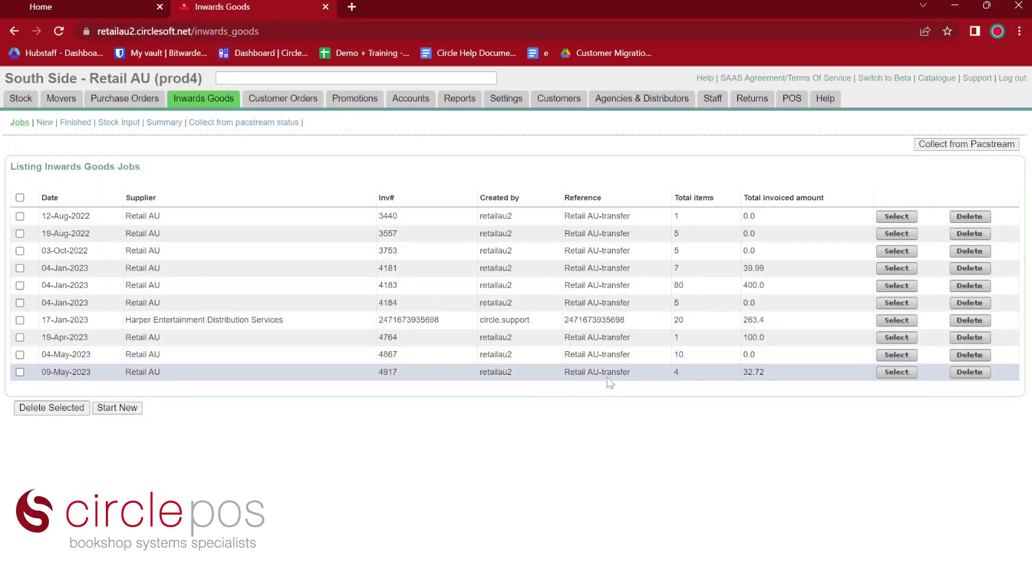
{"action": "left_click", "coordinate": [897, 372]}
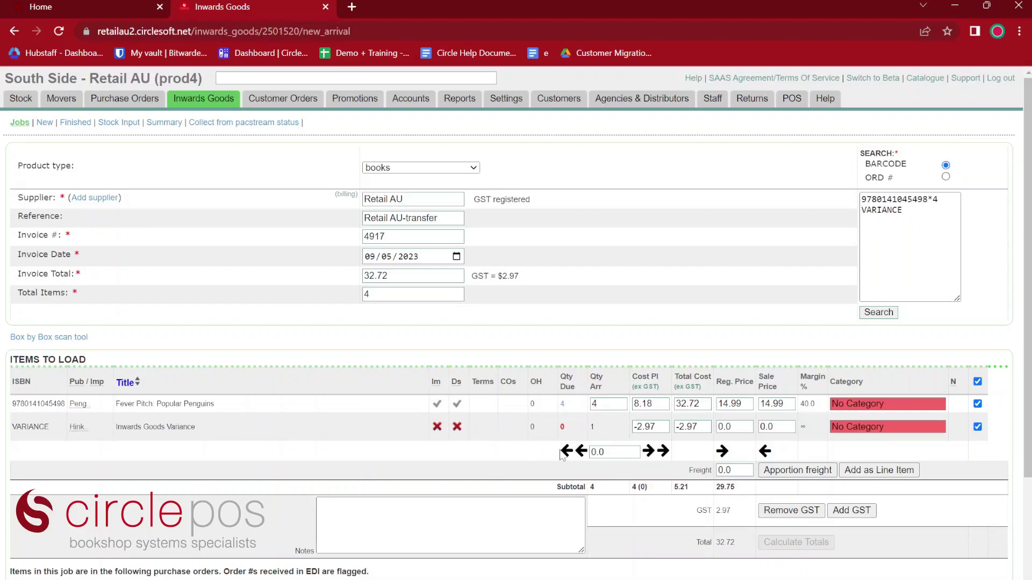
Step: Select all purchase orders in the transfer job, then load the stock and fill the orders
{"action": "scroll", "coordinate": [591, 436], "scroll_direction": "down", "scroll_amount": 3}
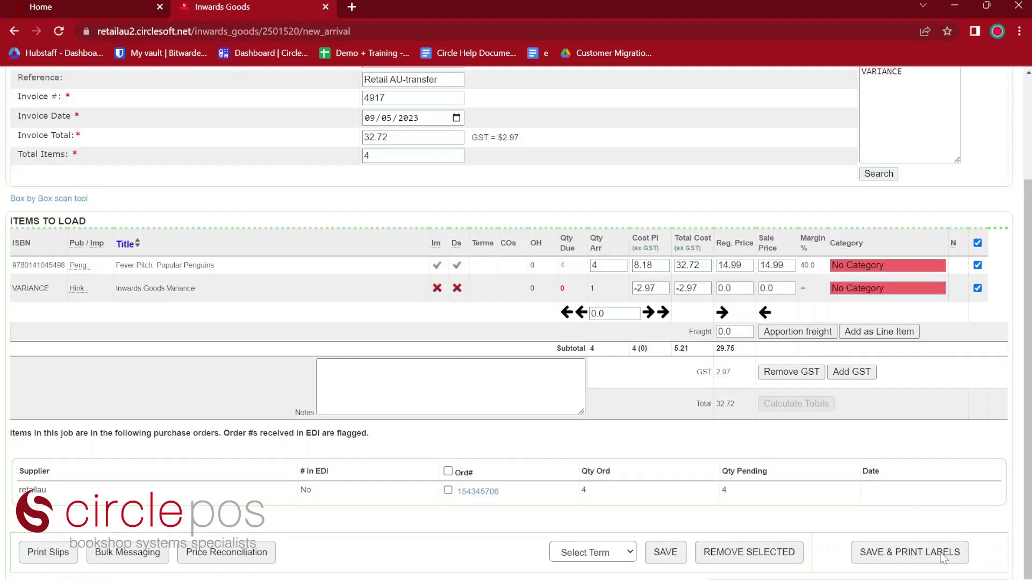
{"action": "left_click", "coordinate": [448, 472]}
{"action": "scroll", "coordinate": [943, 518], "scroll_direction": "down", "scroll_amount": 1}
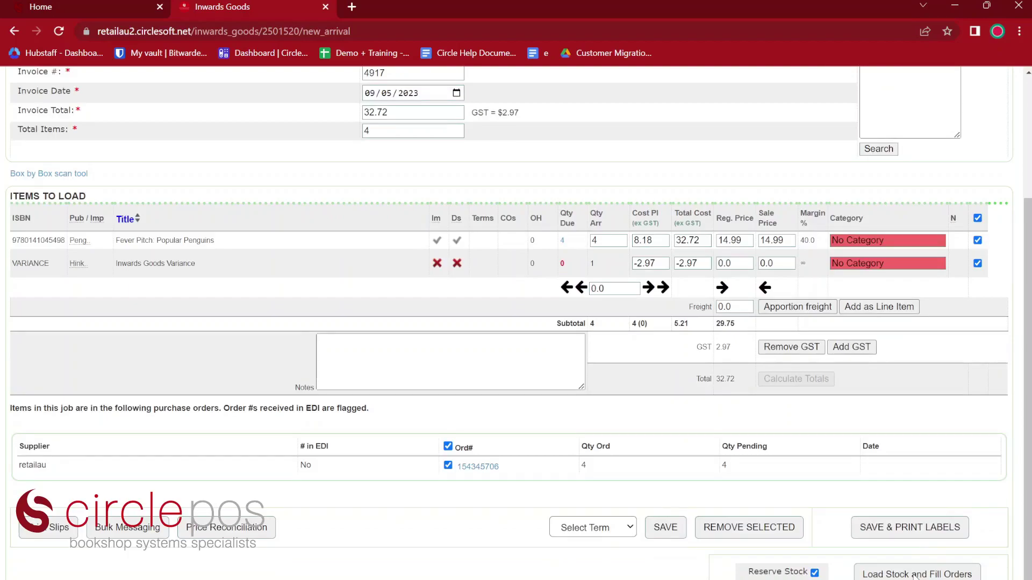
{"action": "left_click", "coordinate": [915, 575]}
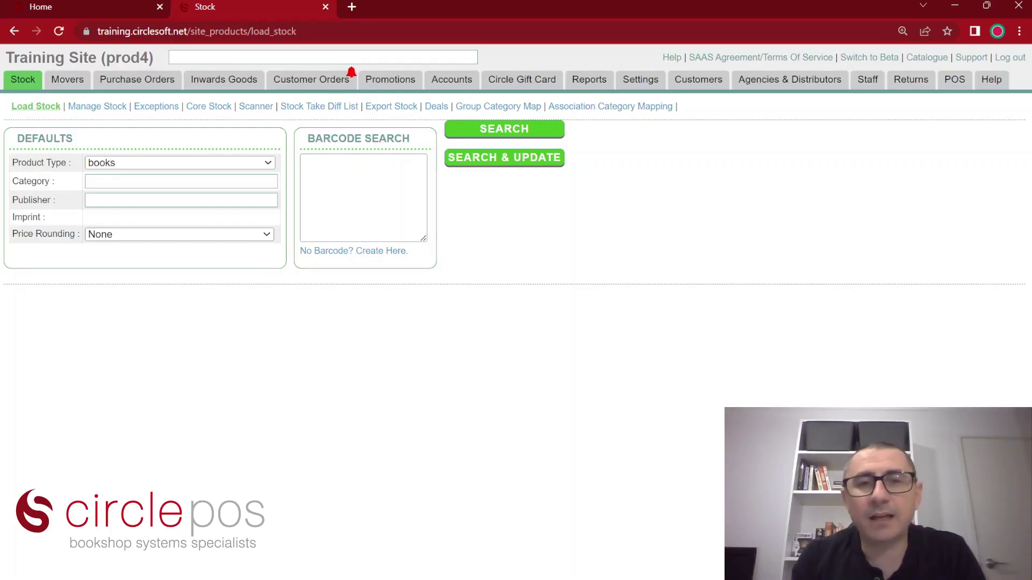
{"action": "mouse_move", "coordinate": [440, 97]}
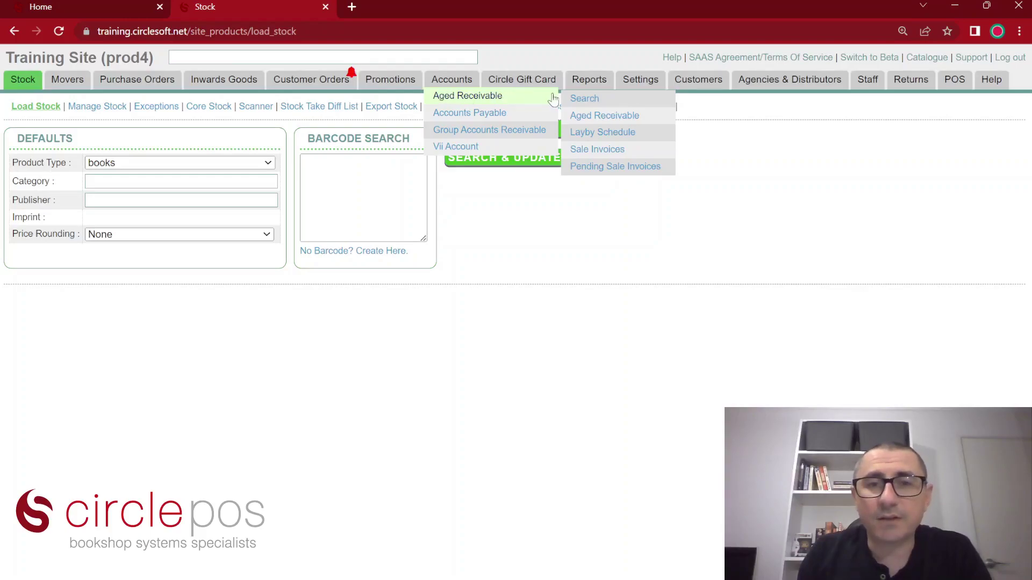
{"action": "left_click", "coordinate": [580, 99]}
{"action": "left_click", "coordinate": [62, 139]}
{"action": "type", "text": "school"}
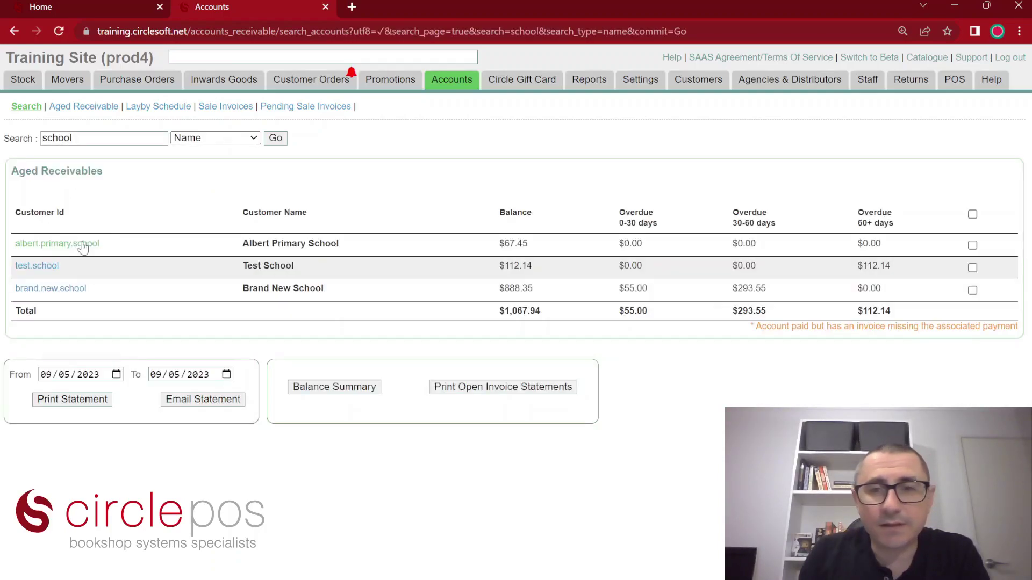
{"action": "left_click", "coordinate": [82, 244]}
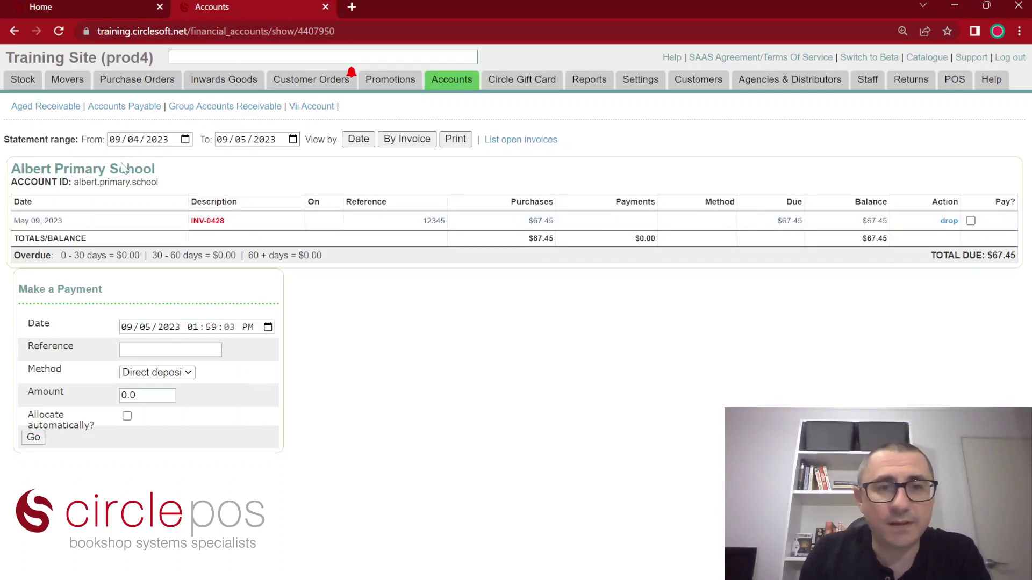
Step: Return to the aged receivables, preview Albert Primary School's statement mailing for 9 May 2023 and close it without sending
{"action": "key", "text": "alt+Left"}
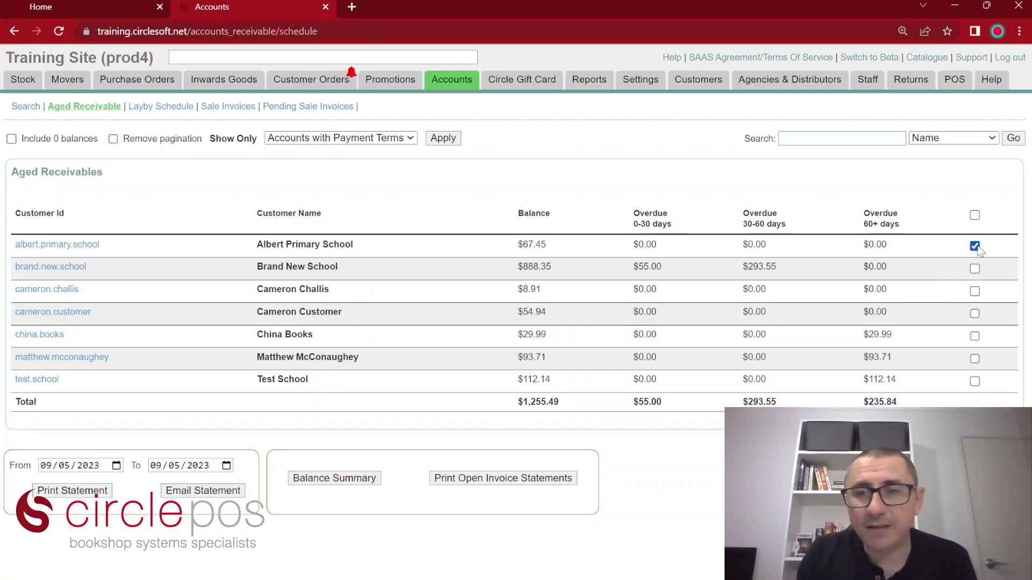
{"action": "left_click", "coordinate": [85, 489]}
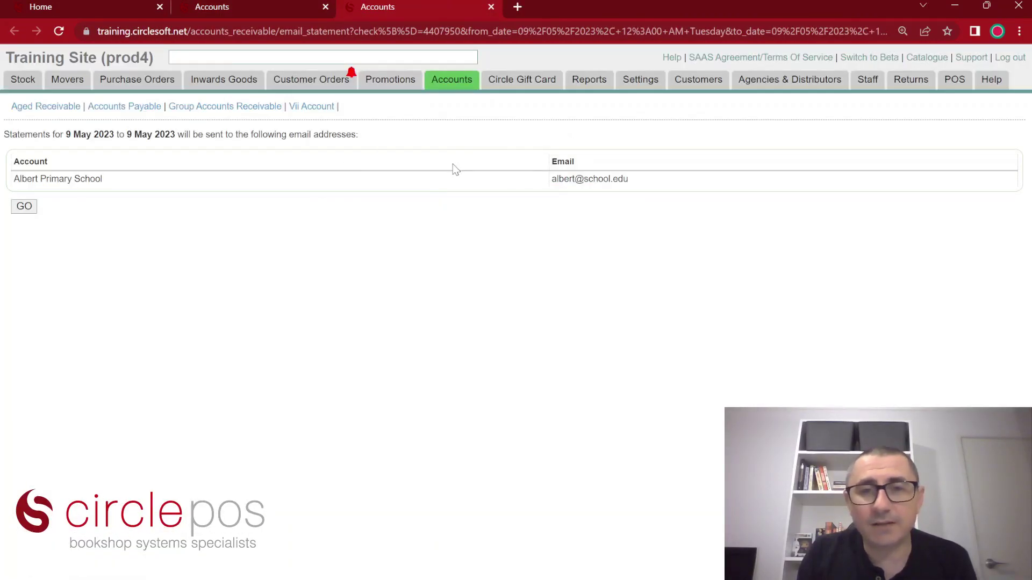
{"action": "key", "text": "ctrl+w"}
Step: View the pending sale invoices and open the Monthly Sales report
{"action": "mouse_move", "coordinate": [597, 153]}
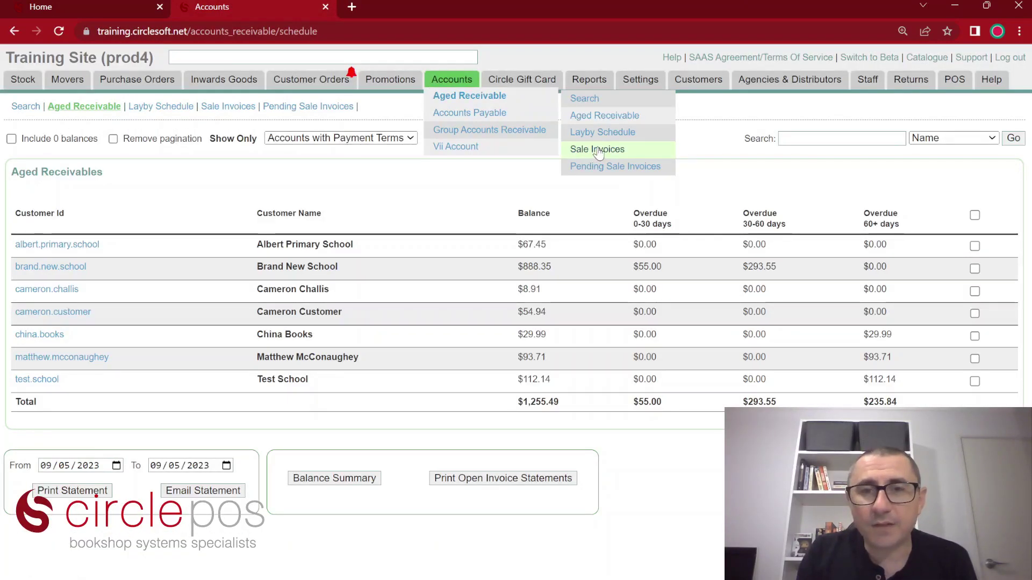
{"action": "left_click", "coordinate": [308, 106]}
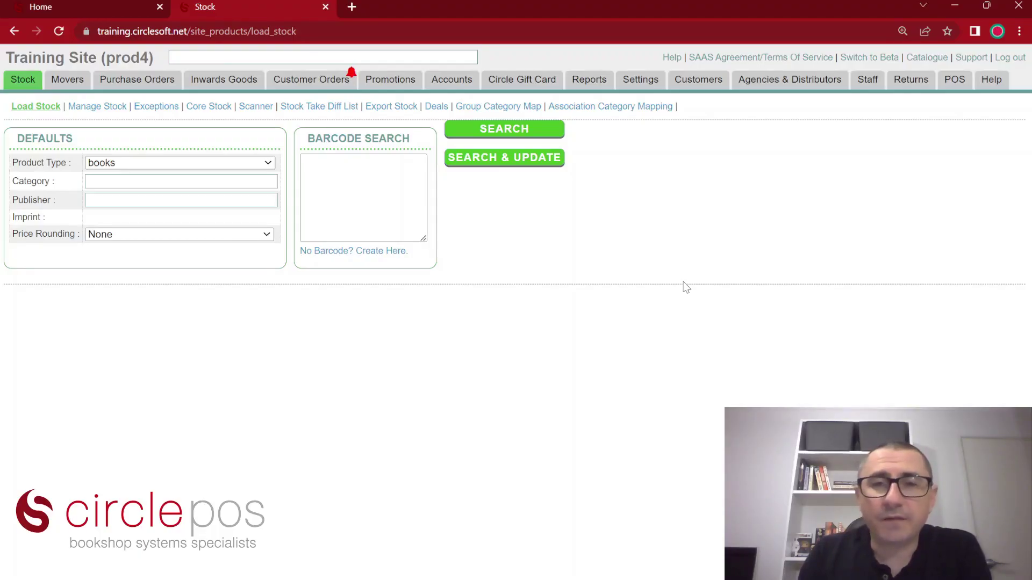
{"action": "mouse_move", "coordinate": [600, 81]}
{"action": "left_click", "coordinate": [596, 98]}
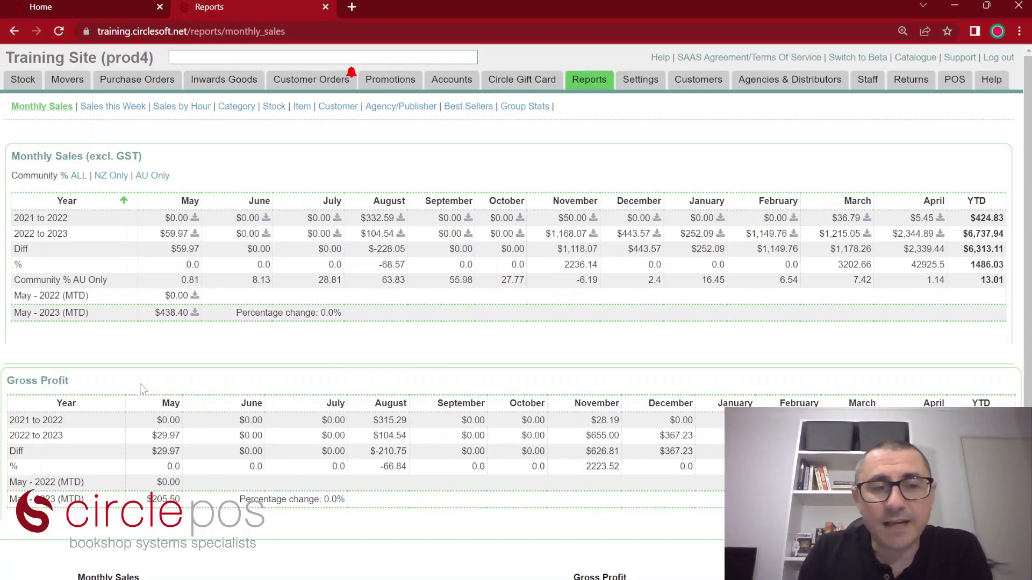
Step: Review the Monthly Sales report's gross profit table and charts, then open the Sales this Week report
{"action": "scroll", "coordinate": [451, 439], "scroll_direction": "down", "scroll_amount": 3}
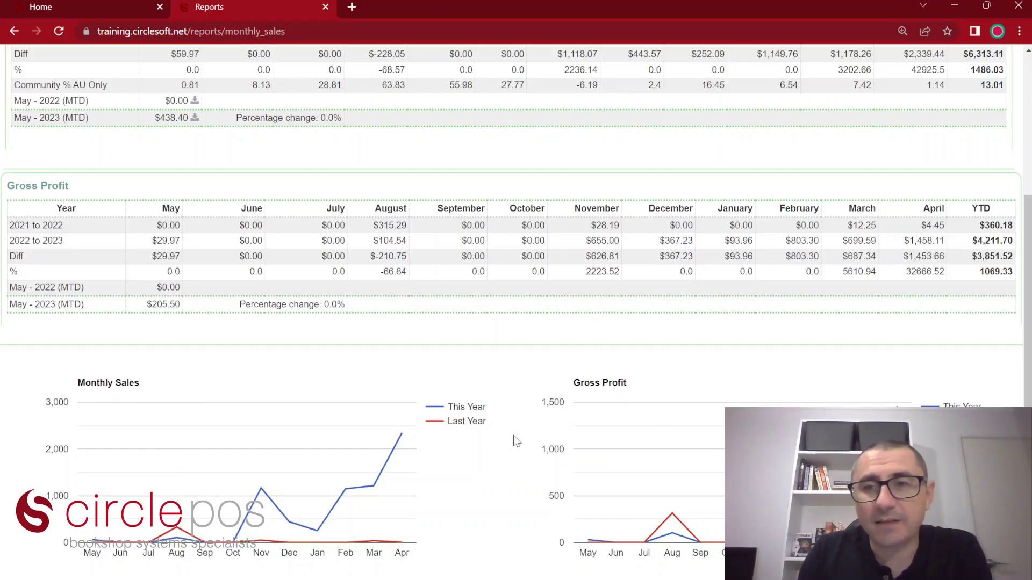
{"action": "scroll", "coordinate": [564, 442], "scroll_direction": "up", "scroll_amount": 4}
{"action": "mouse_move", "coordinate": [589, 79]}
{"action": "left_click", "coordinate": [586, 114]}
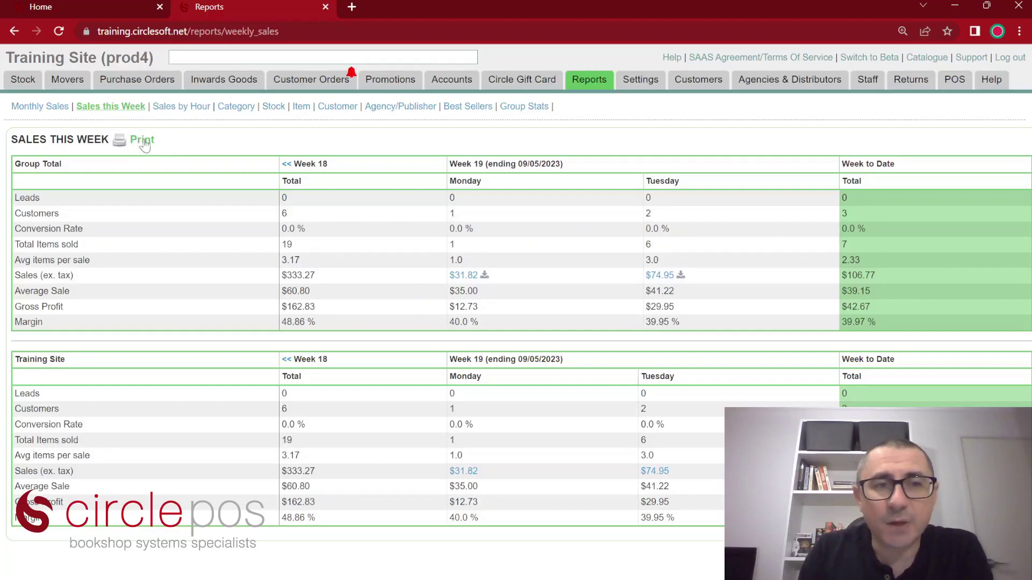
Step: Open the Sales by Hour report and review the hourly sales for Tuesday 09 May 2023
{"action": "left_click", "coordinate": [180, 106]}
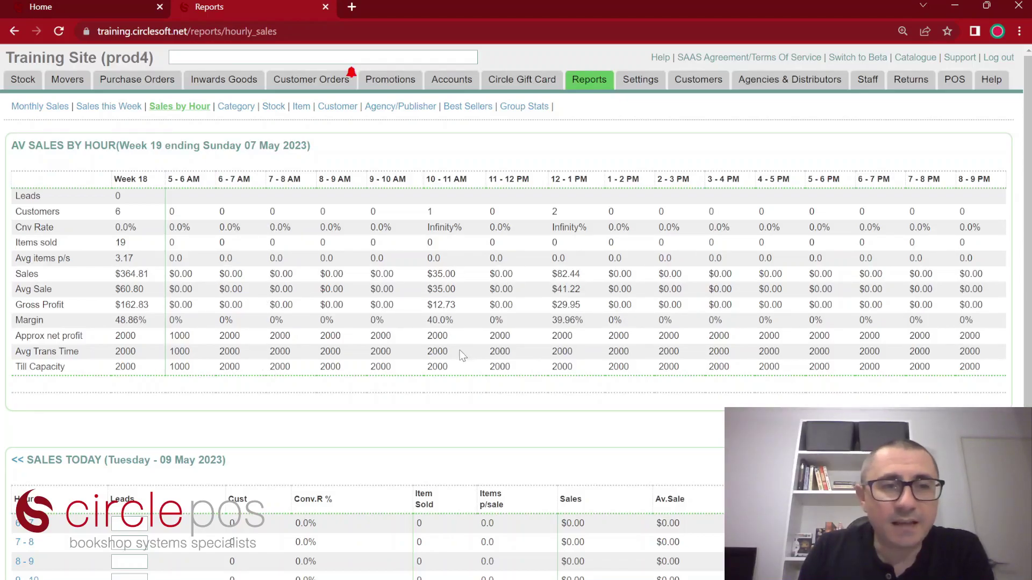
{"action": "scroll", "coordinate": [462, 356], "scroll_direction": "down", "scroll_amount": 5}
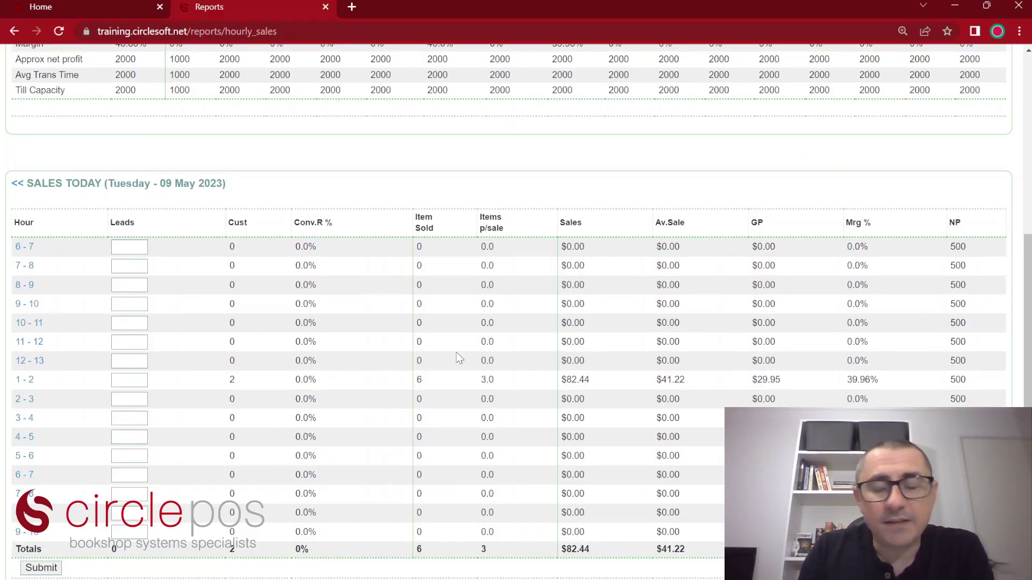
{"action": "scroll", "coordinate": [459, 359], "scroll_direction": "up", "scroll_amount": 5}
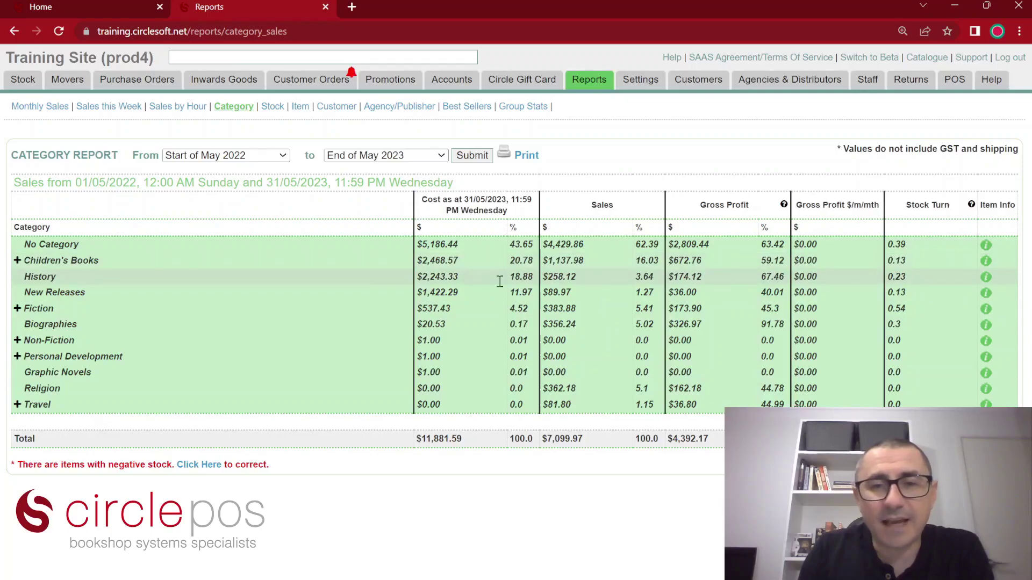
Step: Expand Children's Books in the Category report and Fiction in the Stock on Hand summary, and open the stock adjustments
{"action": "left_click", "coordinate": [17, 261]}
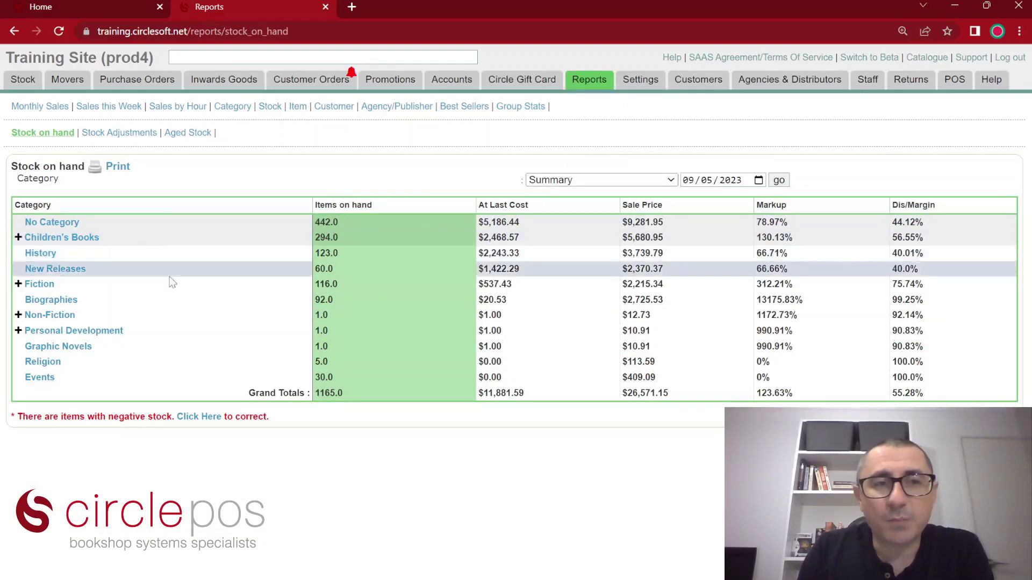
{"action": "left_click", "coordinate": [18, 285]}
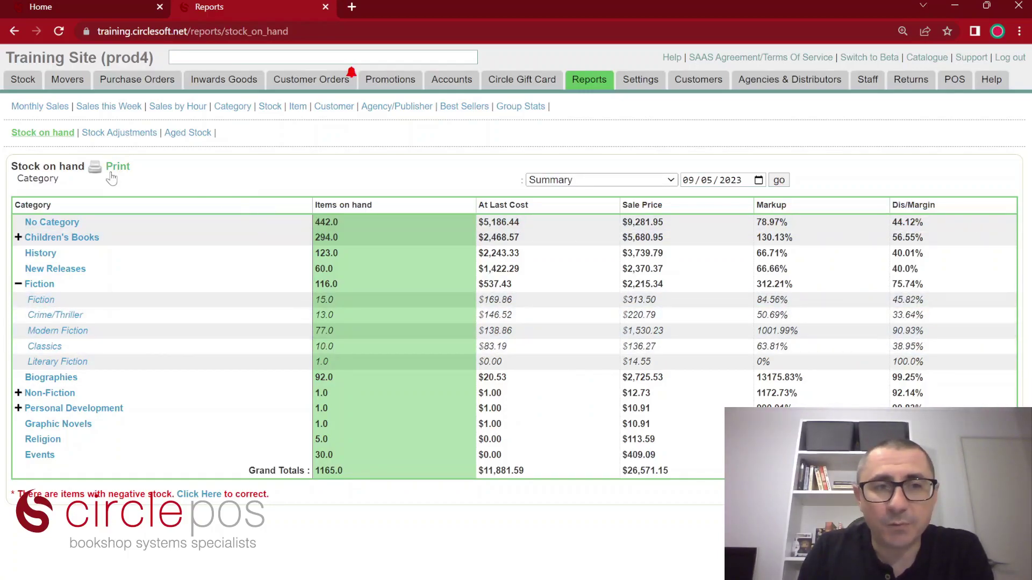
{"action": "left_click", "coordinate": [124, 134]}
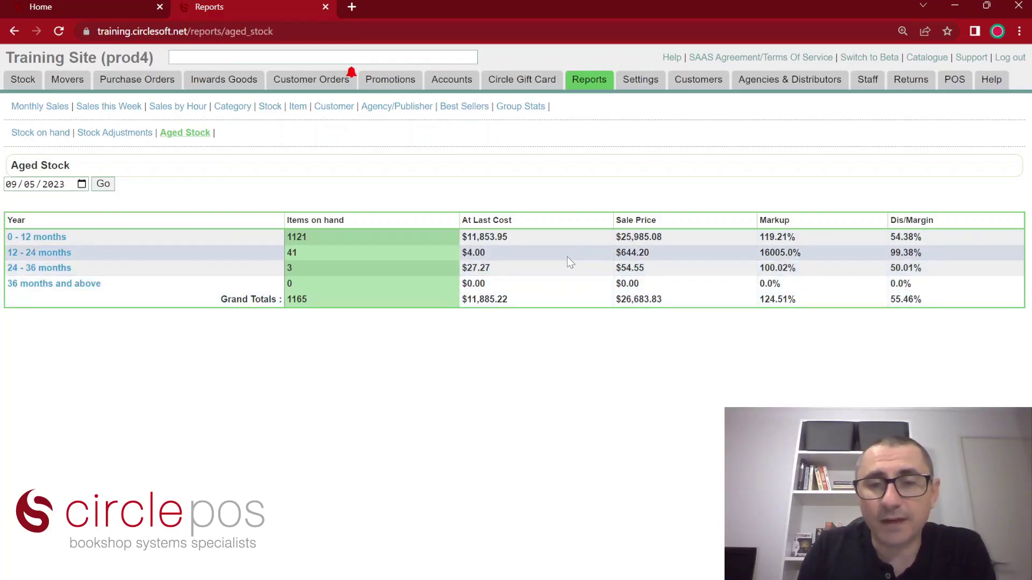
{"action": "left_click", "coordinate": [297, 106]}
{"action": "left_click", "coordinate": [87, 153]}
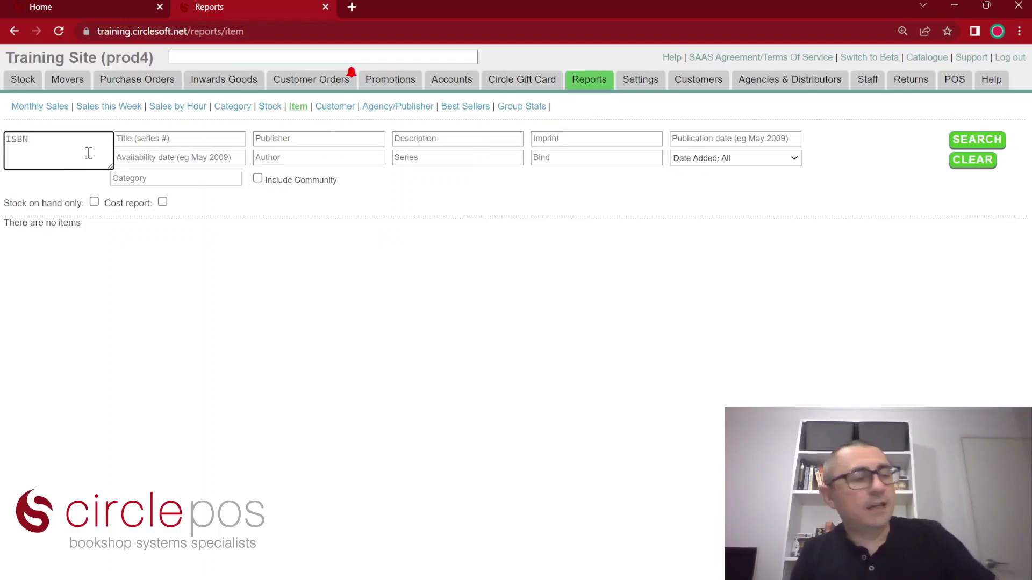
{"action": "type", "text": "9780141045498"}
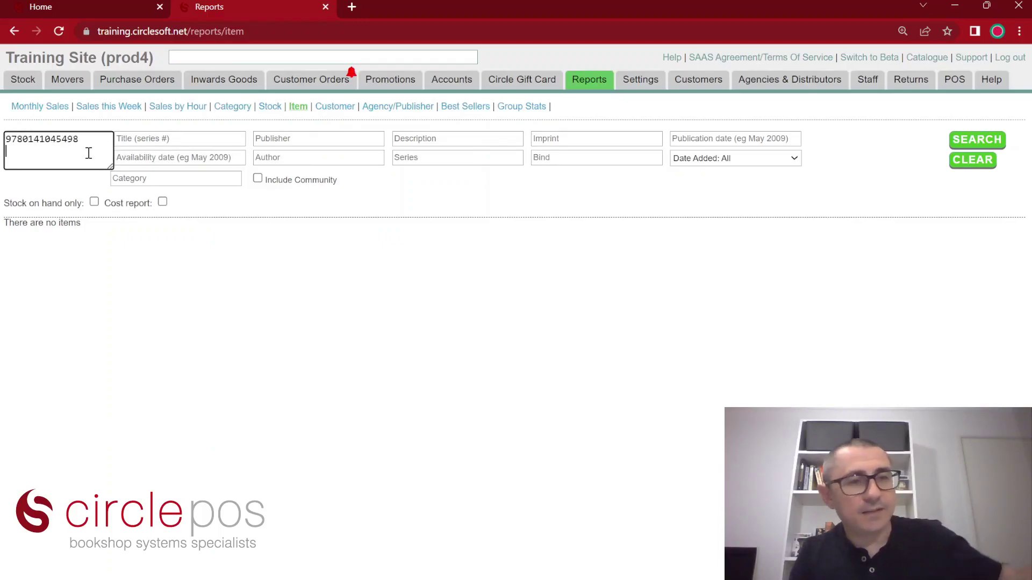
{"action": "key", "text": "Return"}
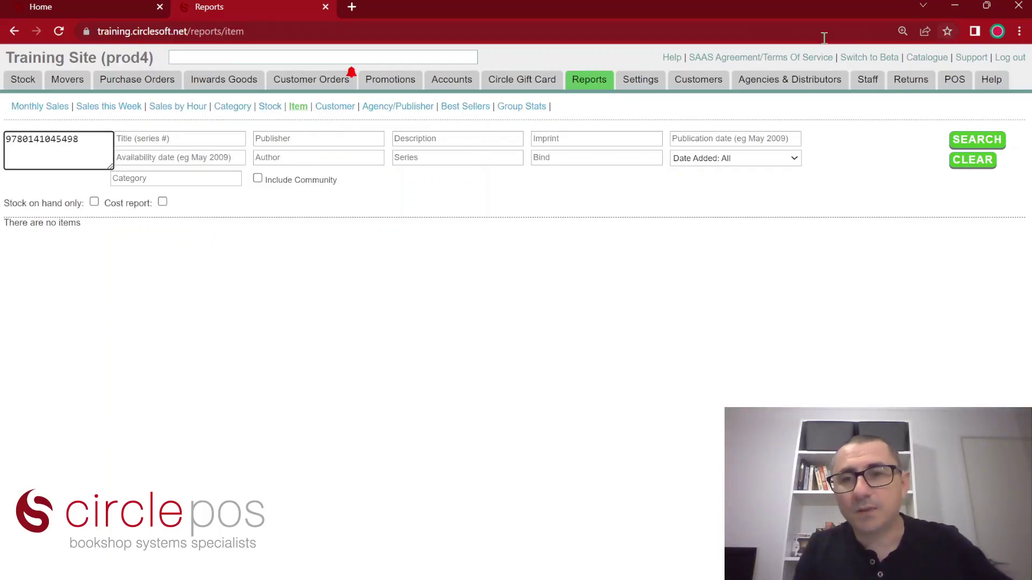
{"action": "left_click", "coordinate": [976, 140]}
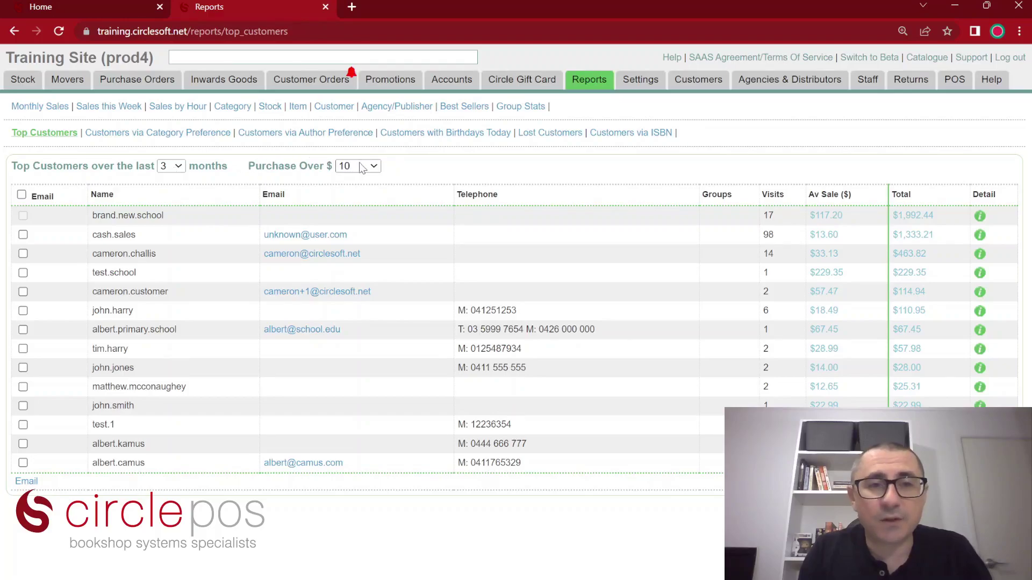
Step: View customers who like the Young adult category over the last 11 months and those who like author J.K. Rowling
{"action": "left_click", "coordinate": [158, 132]}
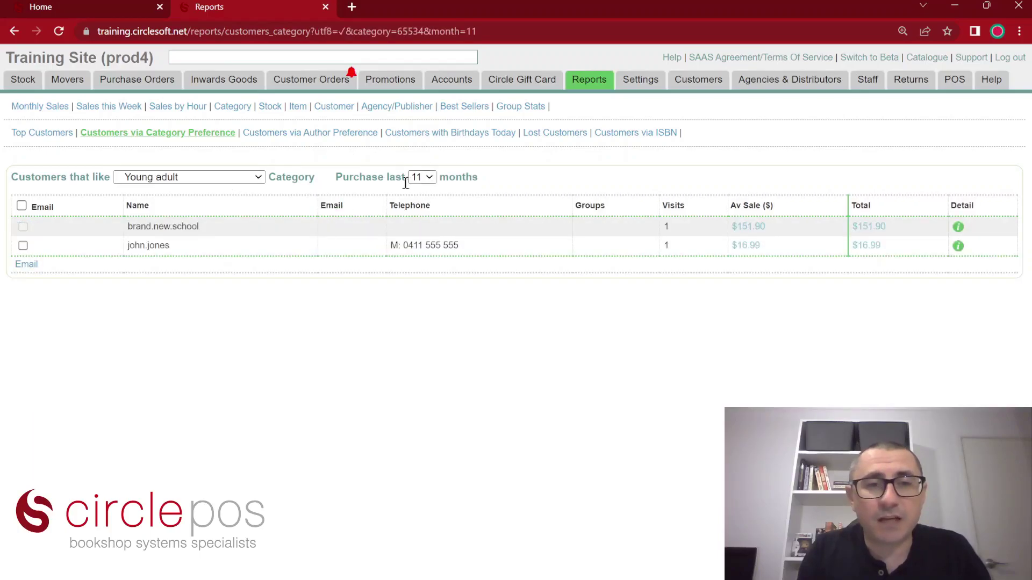
{"action": "left_click", "coordinate": [307, 137]}
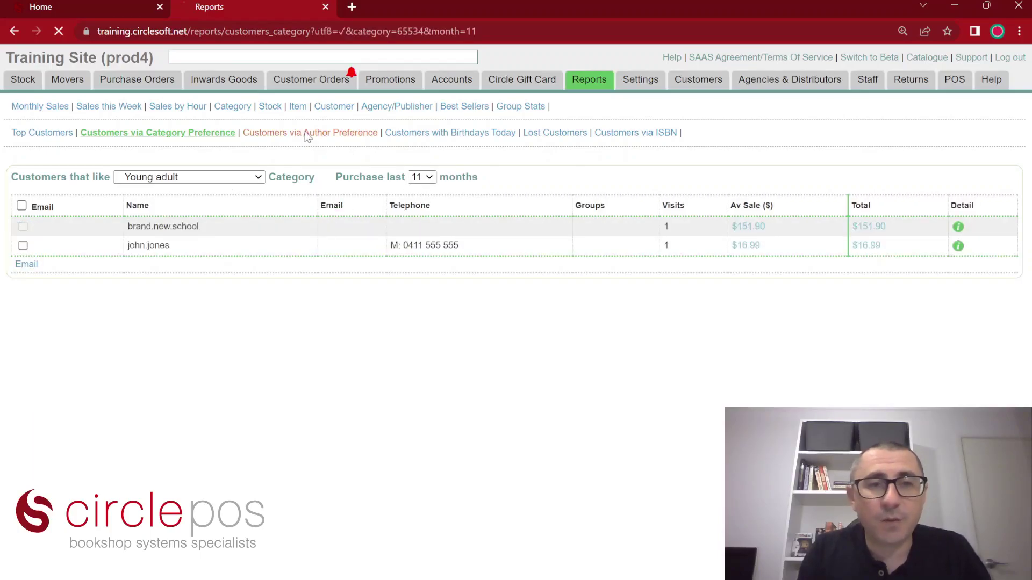
{"action": "left_click", "coordinate": [69, 190]}
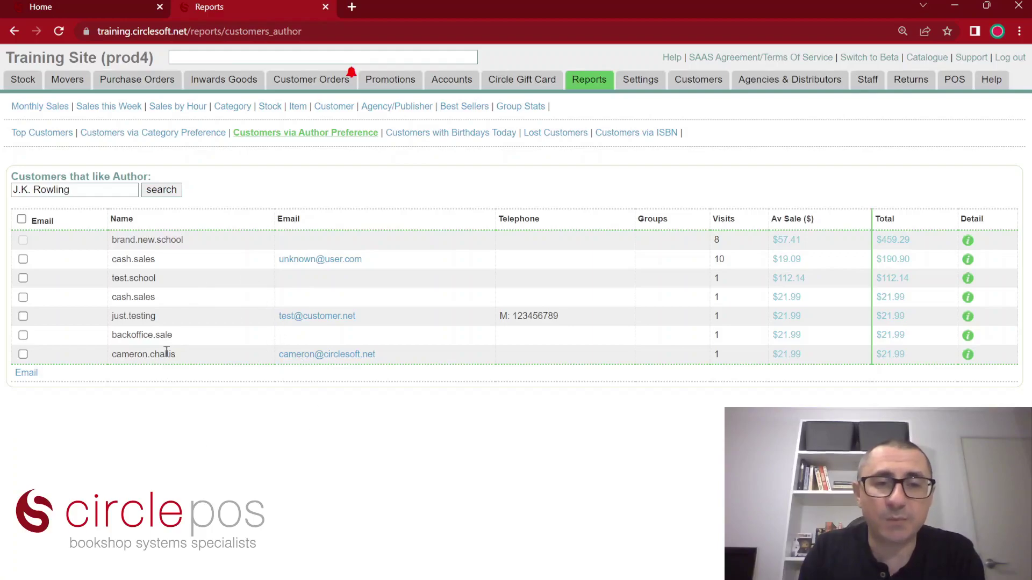
{"action": "left_click", "coordinate": [556, 133]}
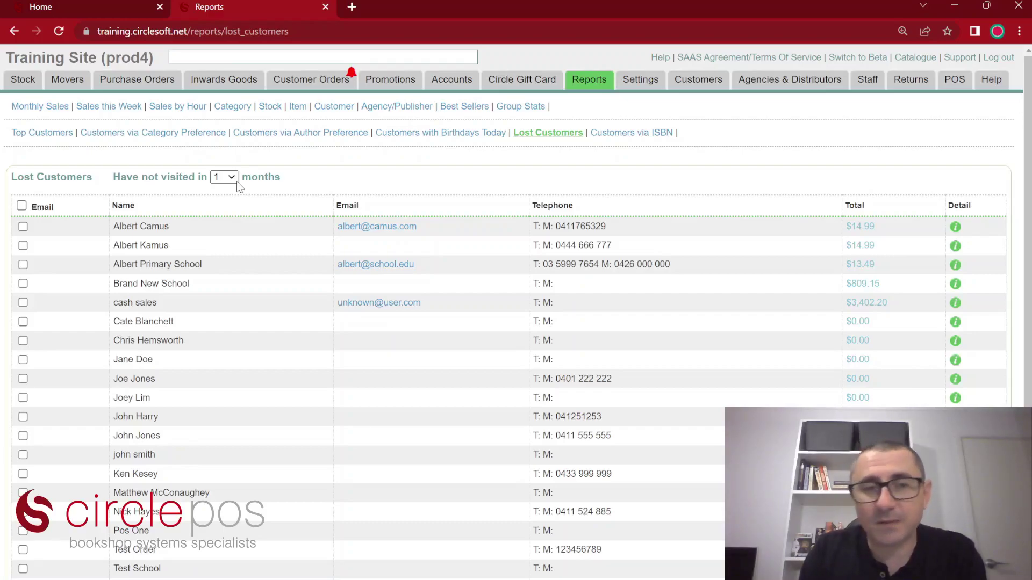
{"action": "left_click", "coordinate": [606, 133]}
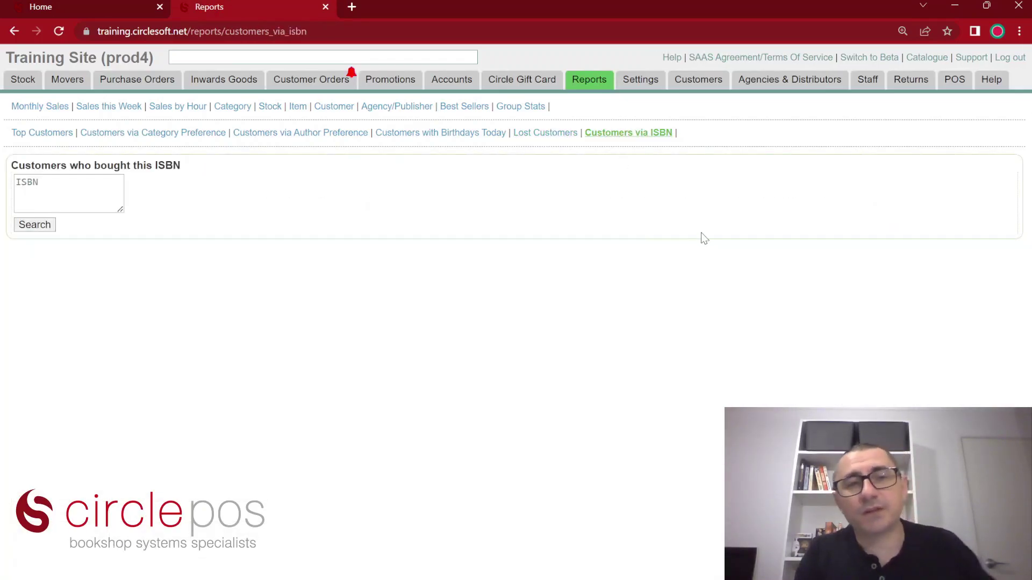
{"action": "left_click", "coordinate": [57, 186]}
{"action": "type", "text": "9780141045498"}
{"action": "left_click", "coordinate": [34, 224]}
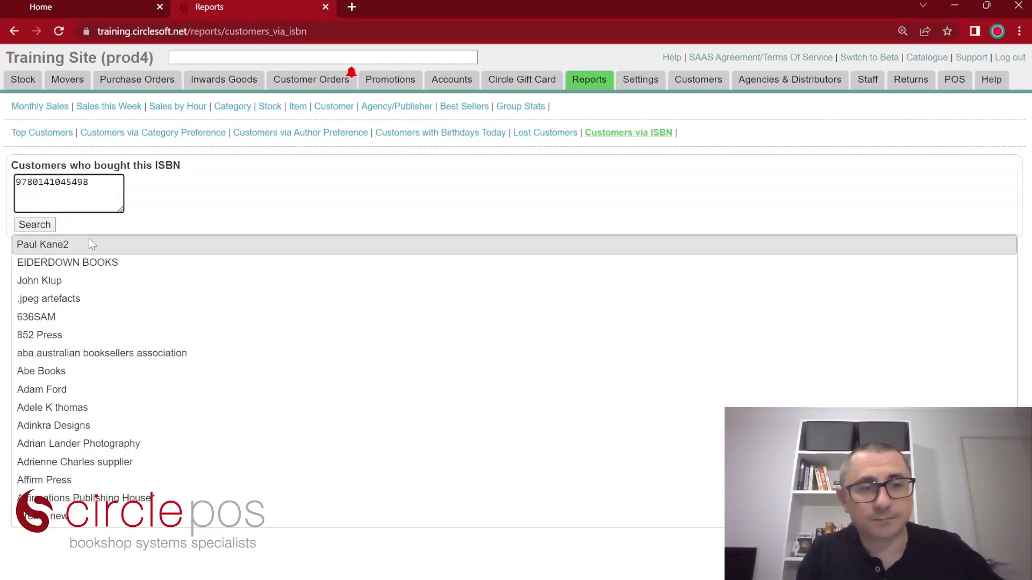
{"action": "left_click", "coordinate": [39, 225]}
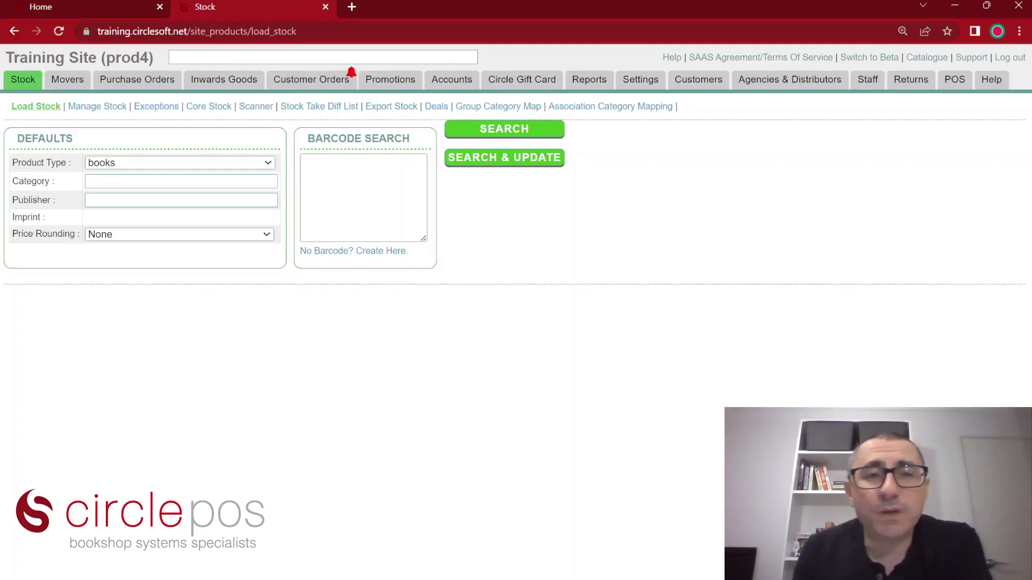
Step: Open the customer wishlists and show the entries with contact requested
{"action": "left_click", "coordinate": [321, 75]}
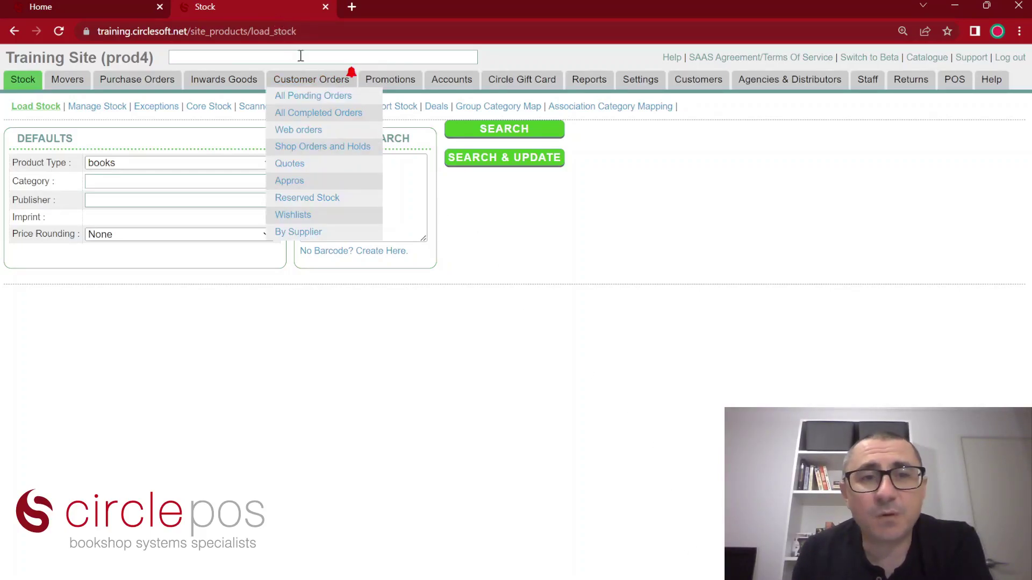
{"action": "left_click", "coordinate": [294, 215]}
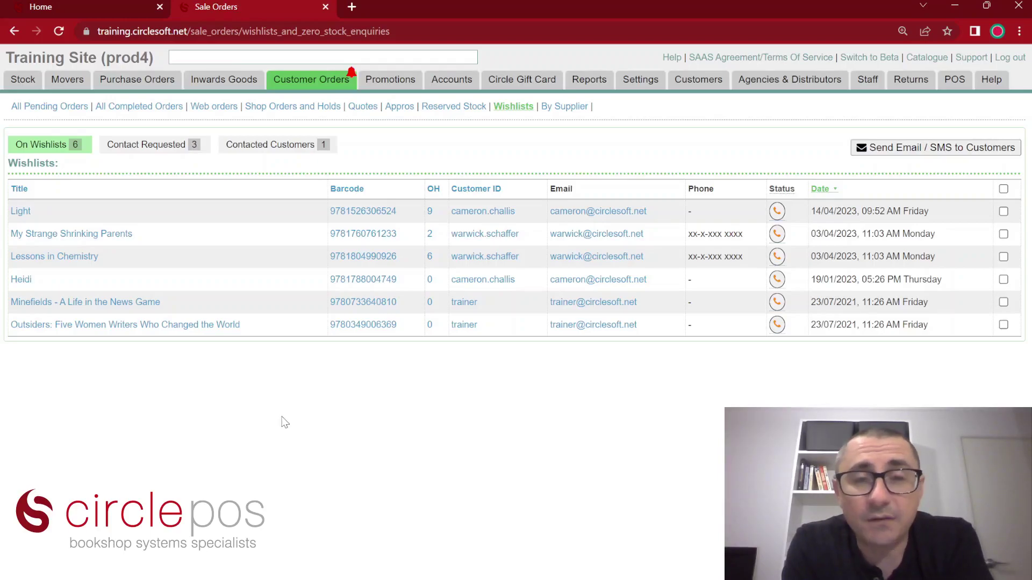
{"action": "left_click", "coordinate": [137, 146]}
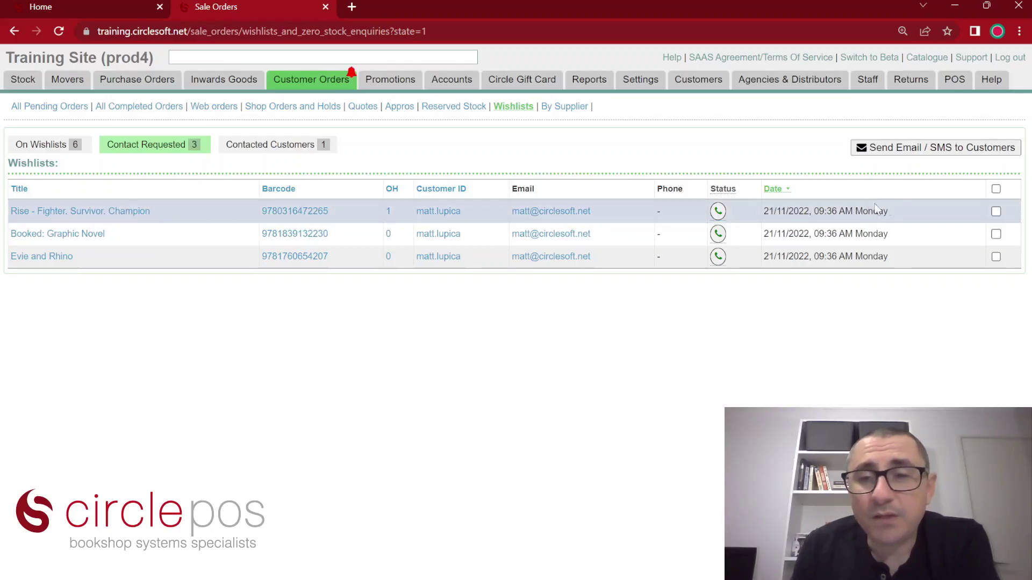
Step: Select the wishlist entry for "Rise - Fighter. Survivor. Champion" and send its customer the default availability email
{"action": "left_click", "coordinate": [995, 211]}
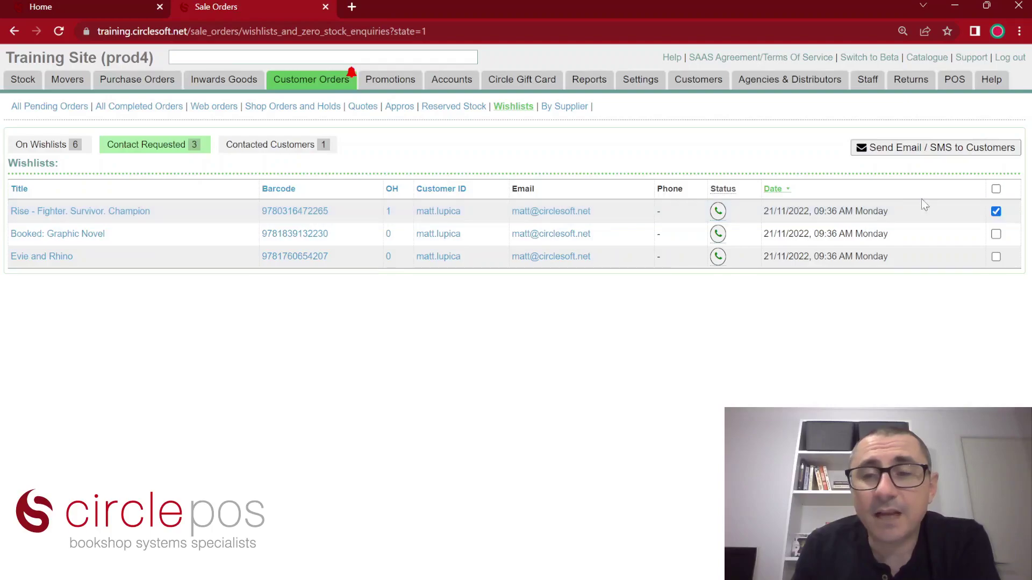
{"action": "left_click", "coordinate": [960, 154]}
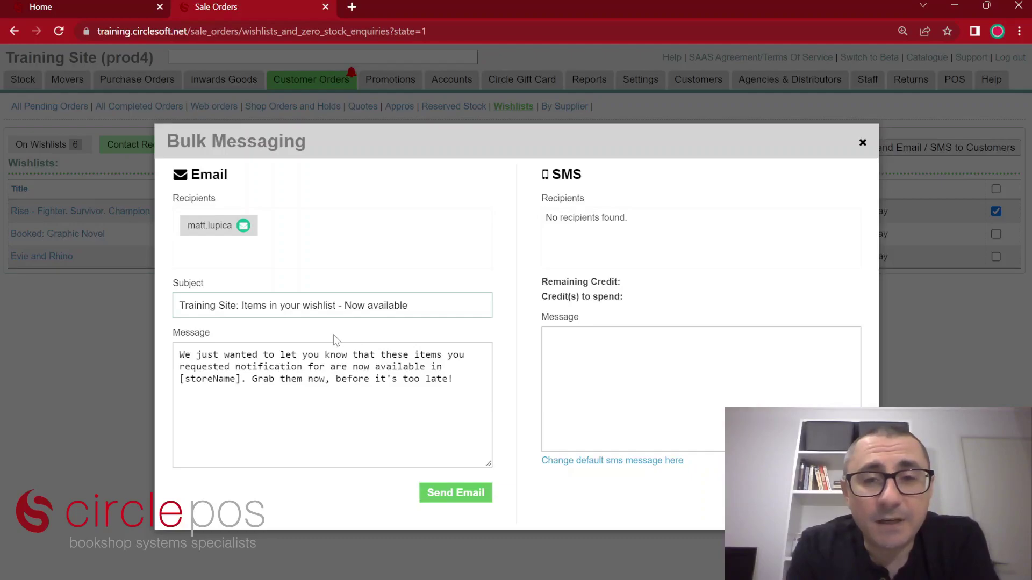
{"action": "left_click", "coordinate": [453, 494]}
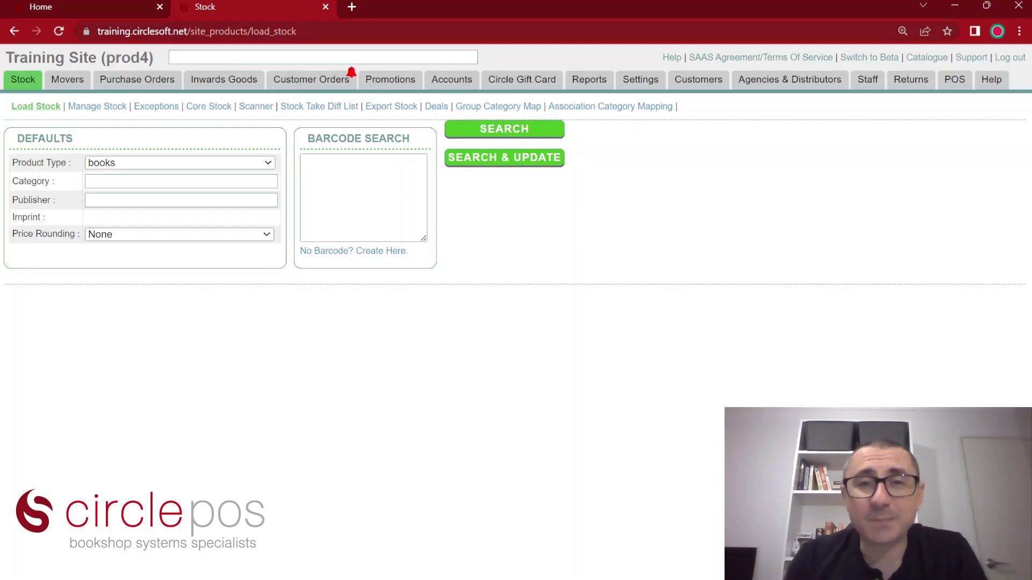
Step: Limit the Top Customers report to the last 12 months and purchases over $100, and generate the email list for all selectable customers
{"action": "mouse_move", "coordinate": [586, 84]}
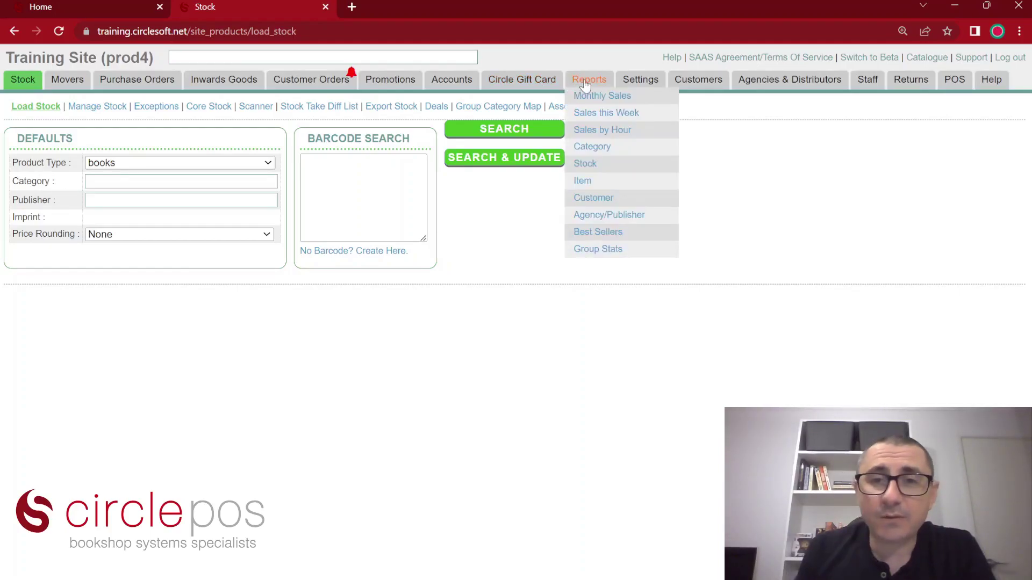
{"action": "left_click", "coordinate": [596, 198]}
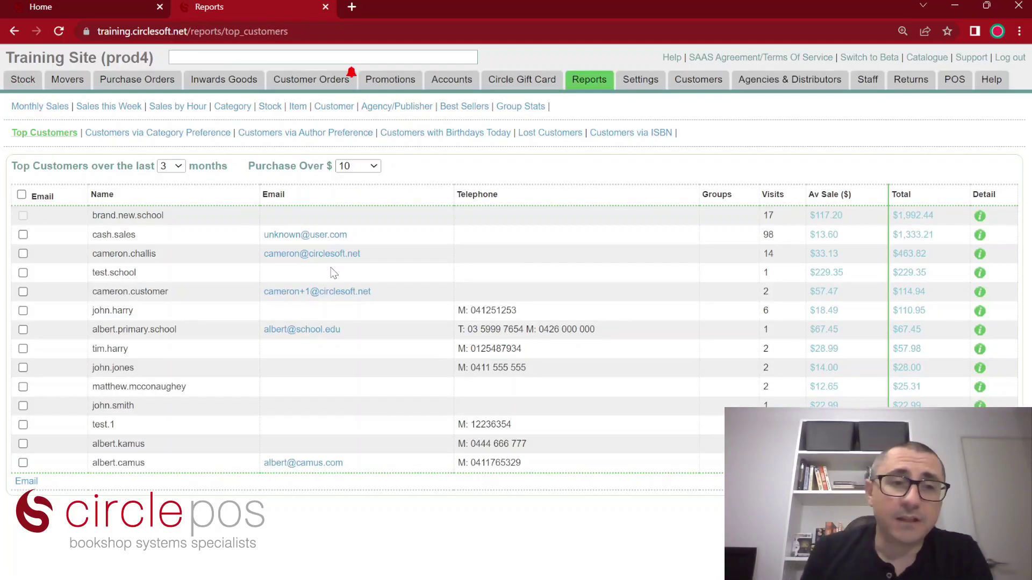
{"action": "left_click", "coordinate": [171, 166]}
{"action": "left_click", "coordinate": [178, 181]}
{"action": "left_click", "coordinate": [374, 167]}
{"action": "left_click", "coordinate": [355, 209]}
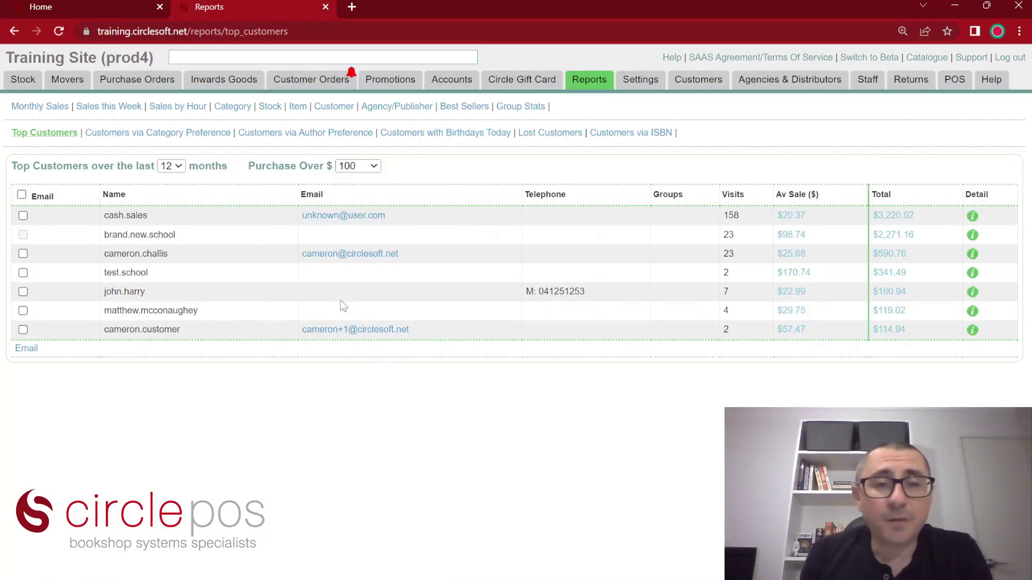
{"action": "left_click", "coordinate": [22, 195]}
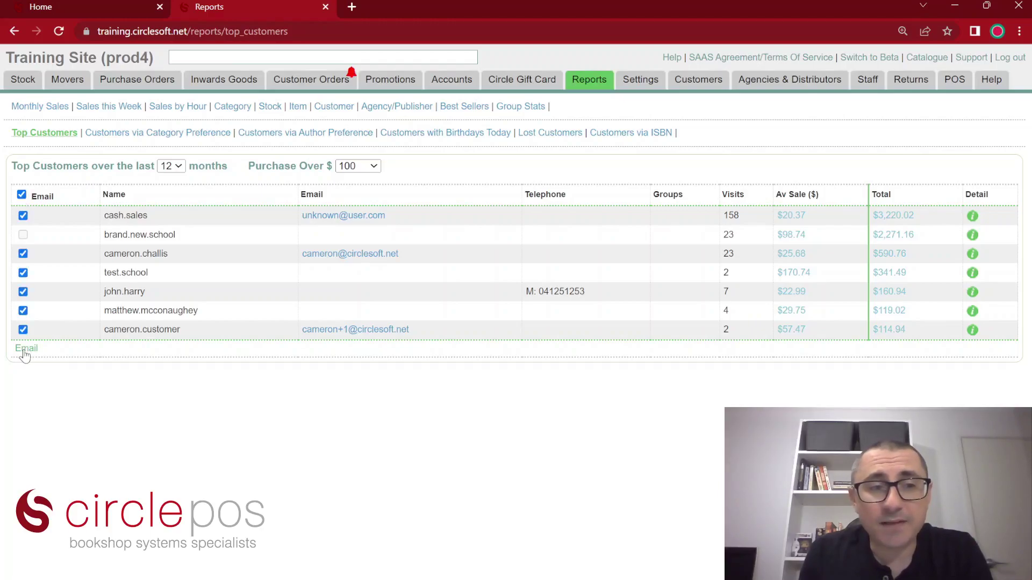
{"action": "left_click", "coordinate": [25, 349]}
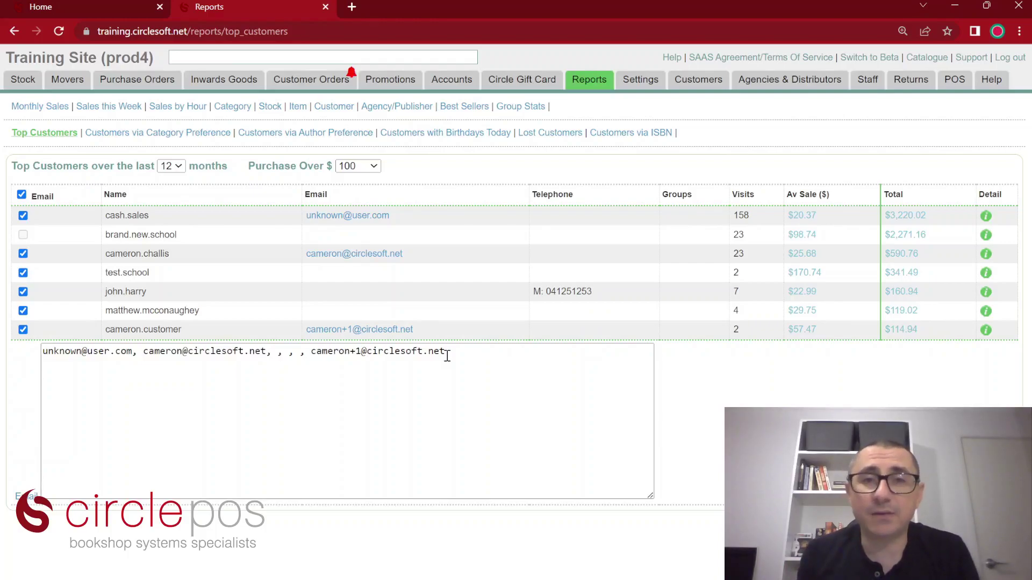
Step: Filter the Lost Customers report to those who have not visited in 6 months, and generate the email list for all of them
{"action": "left_click", "coordinate": [542, 134]}
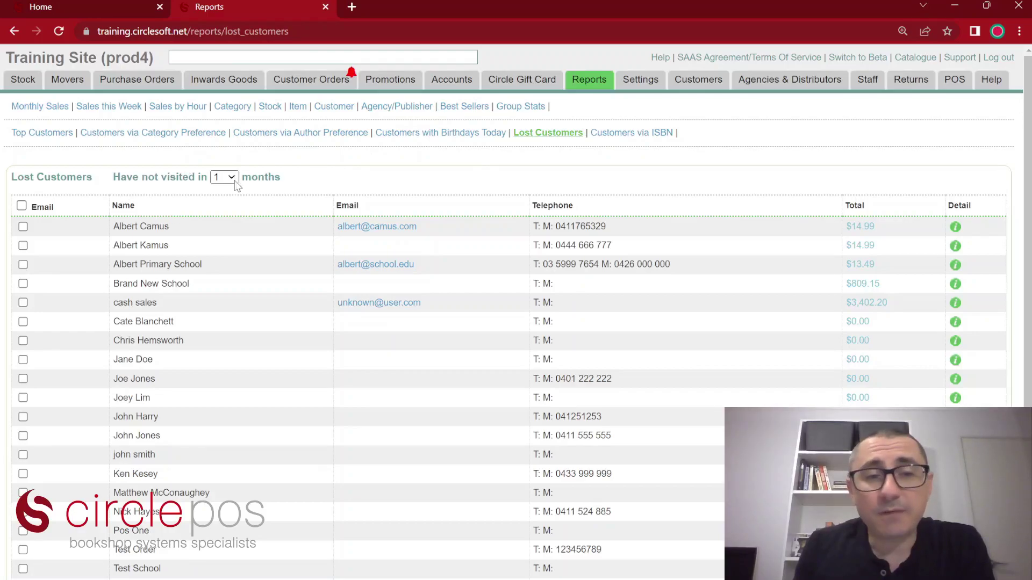
{"action": "left_click", "coordinate": [225, 250]}
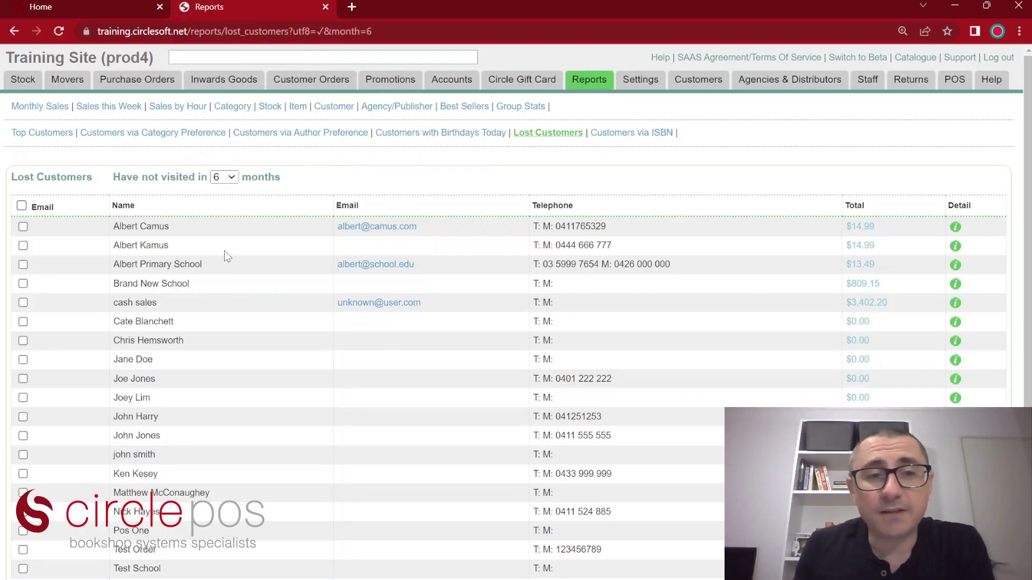
{"action": "left_click", "coordinate": [21, 206]}
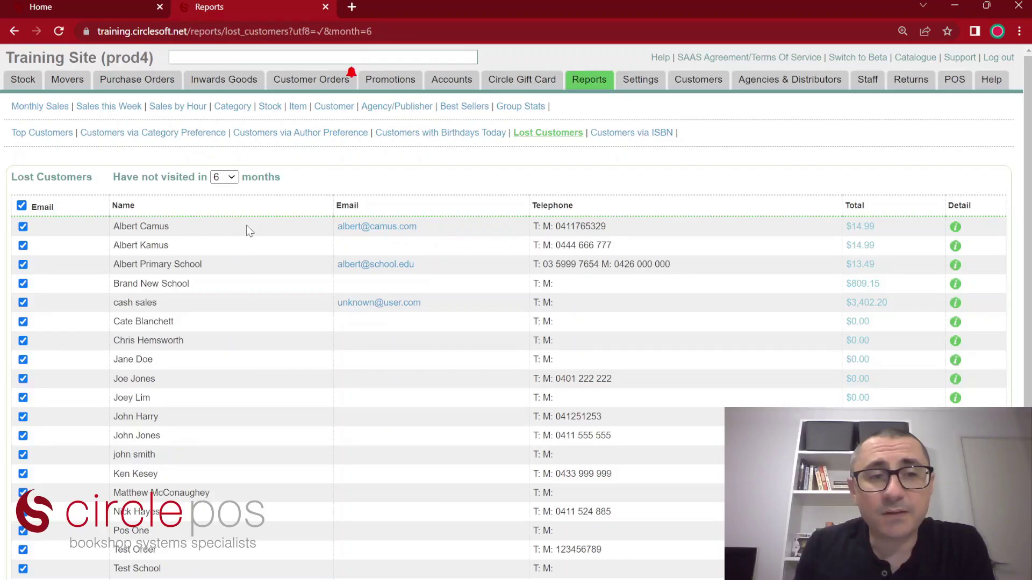
{"action": "scroll", "coordinate": [248, 226], "scroll_direction": "down", "scroll_amount": 2}
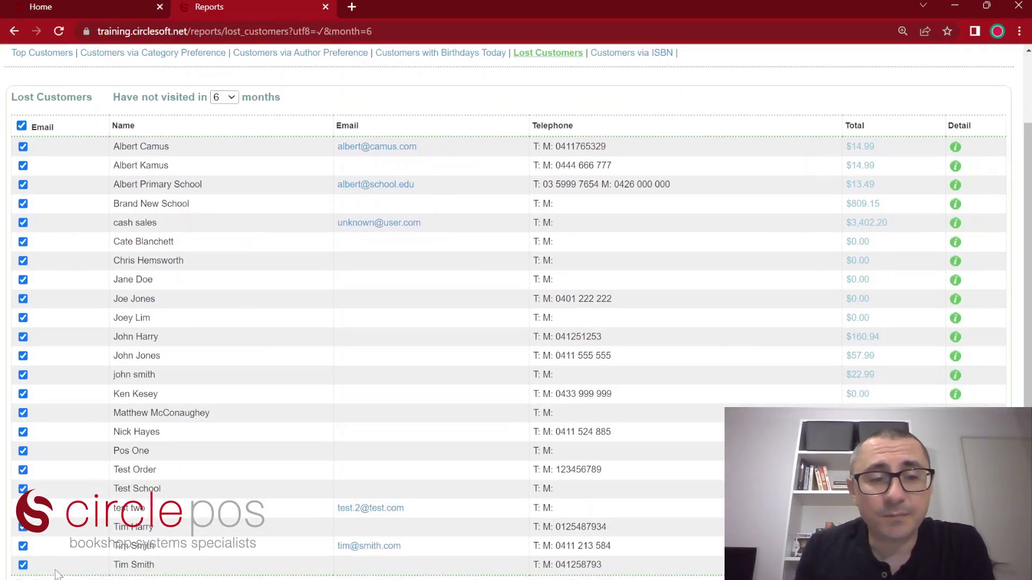
{"action": "scroll", "coordinate": [507, 415], "scroll_direction": "down", "scroll_amount": 3}
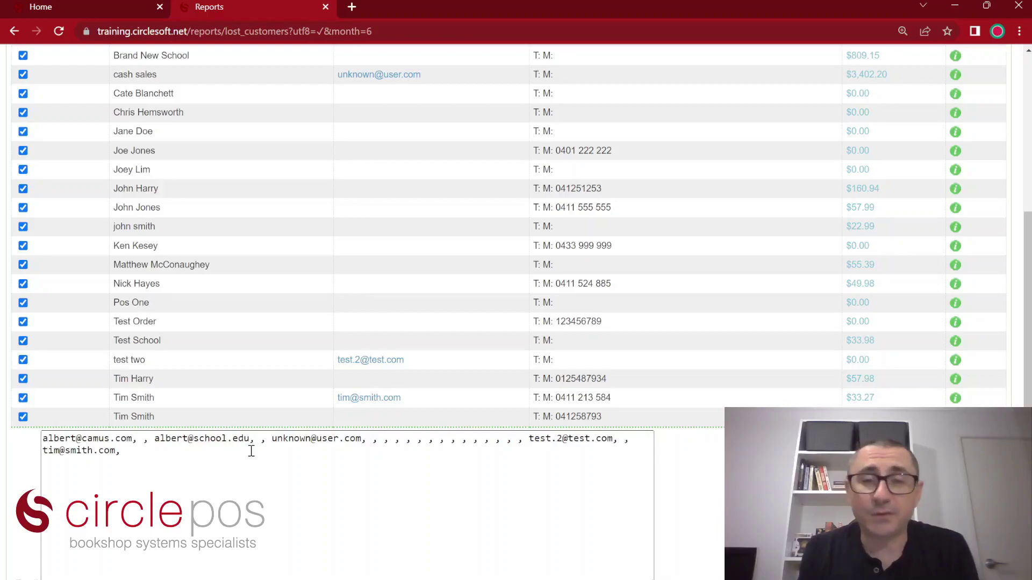
Step: Open the financial settings of the back office
{"action": "scroll", "coordinate": [198, 144], "scroll_direction": "up", "scroll_amount": 4}
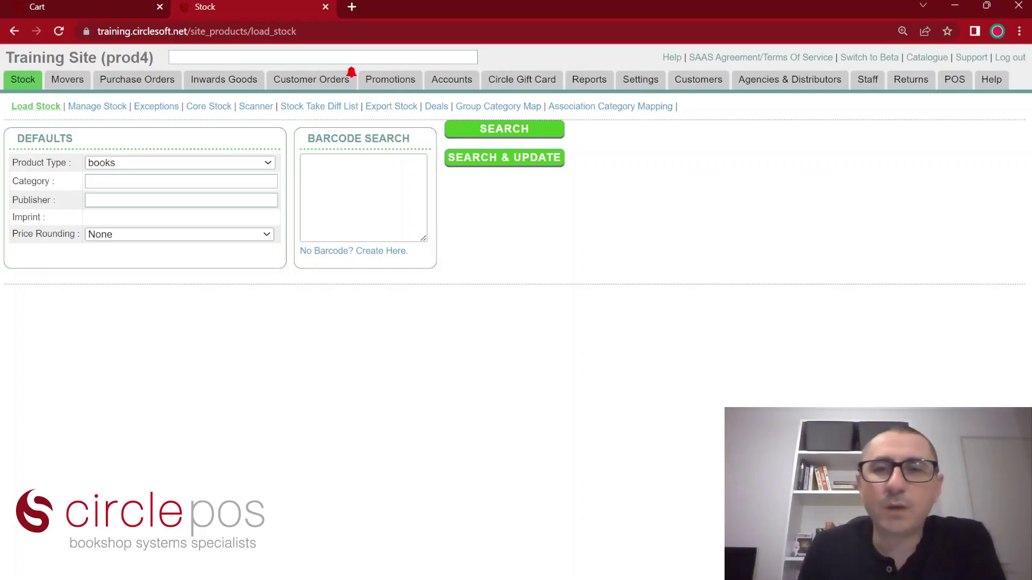
{"action": "mouse_move", "coordinate": [646, 80]}
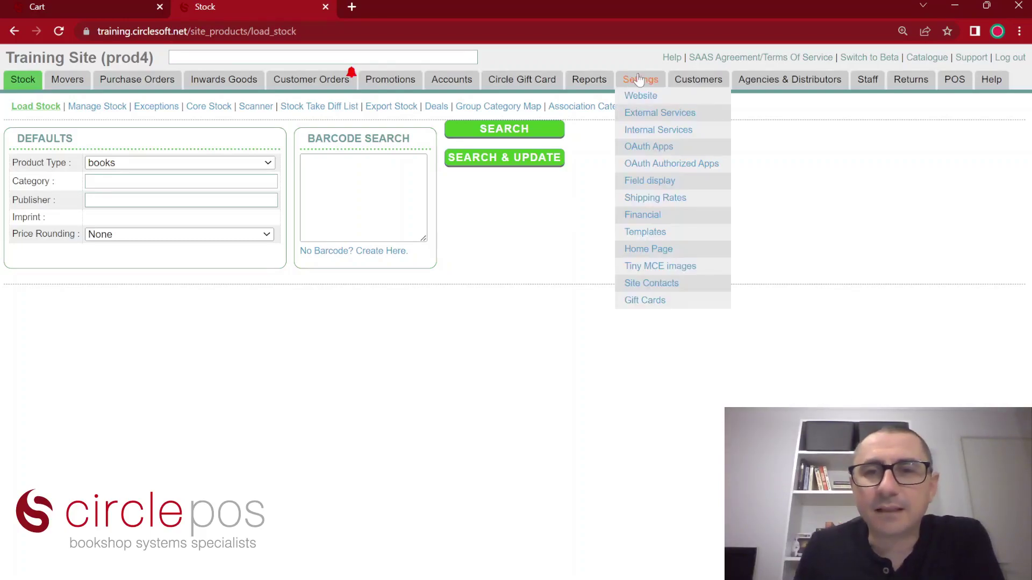
{"action": "left_click", "coordinate": [642, 216]}
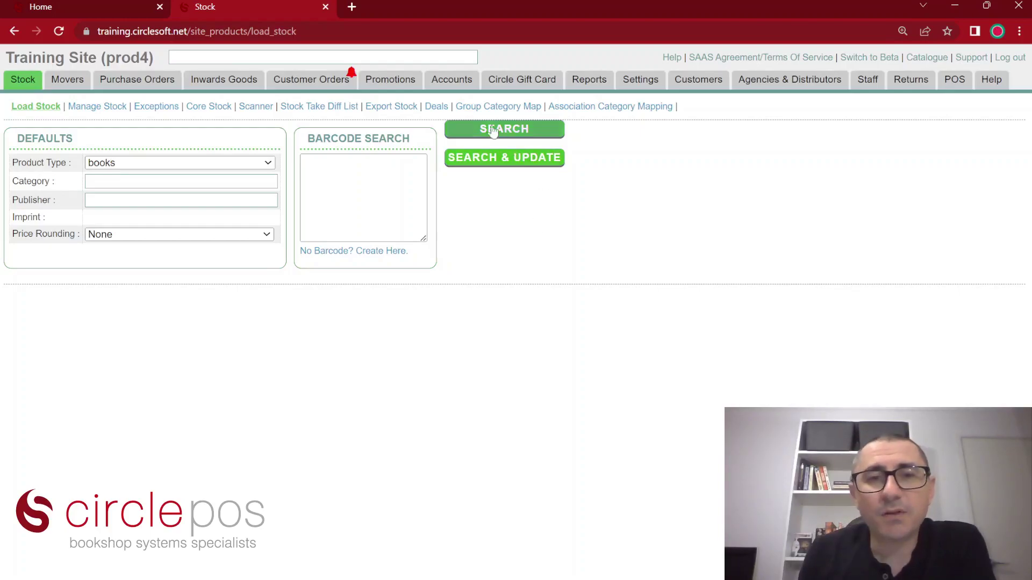
Step: Start a new promotion named "Promo" with the code PC23
{"action": "left_click", "coordinate": [398, 81]}
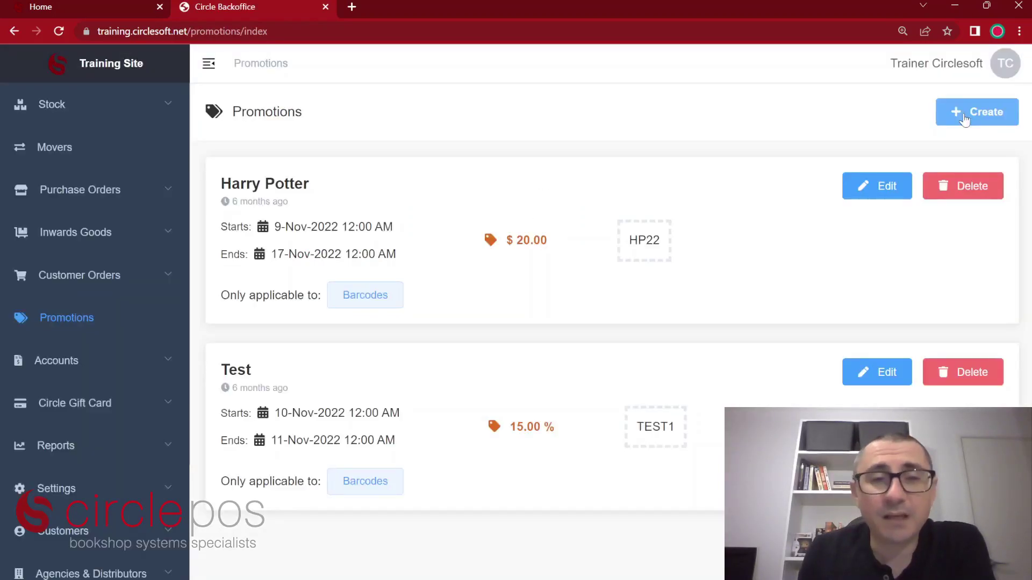
{"action": "left_click", "coordinate": [965, 119]}
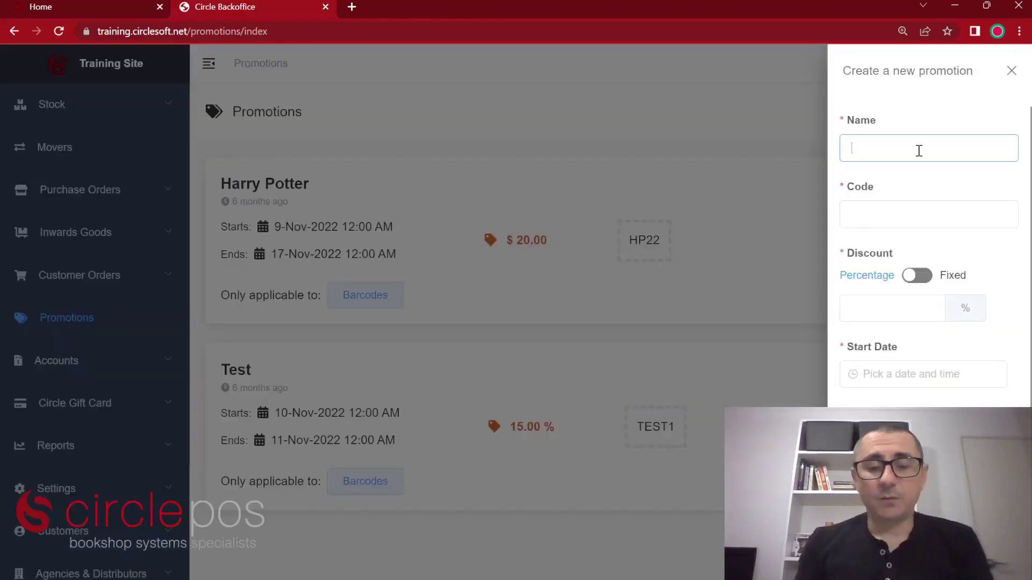
{"action": "type", "text": "Promo"}
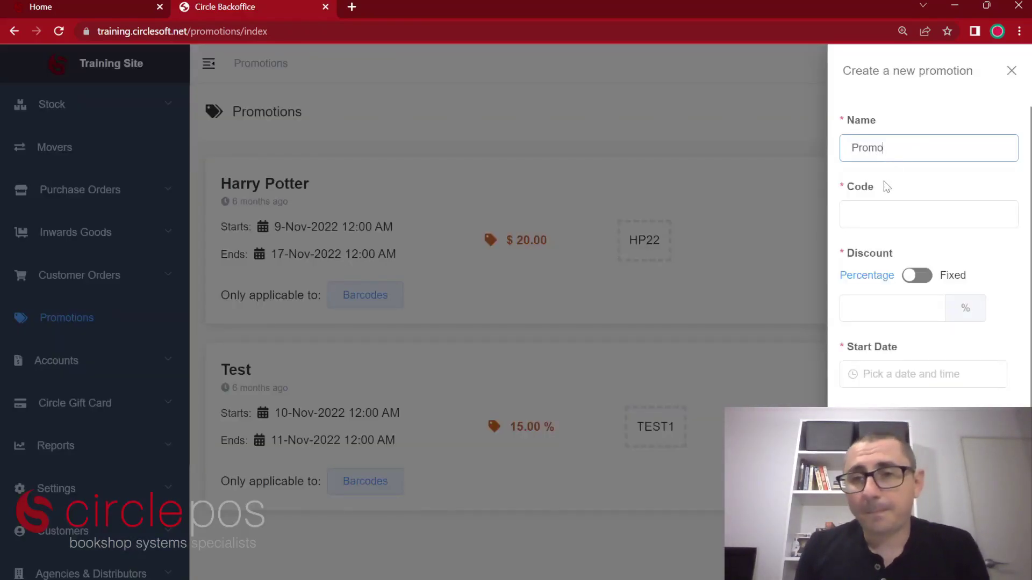
{"action": "left_click", "coordinate": [866, 209]}
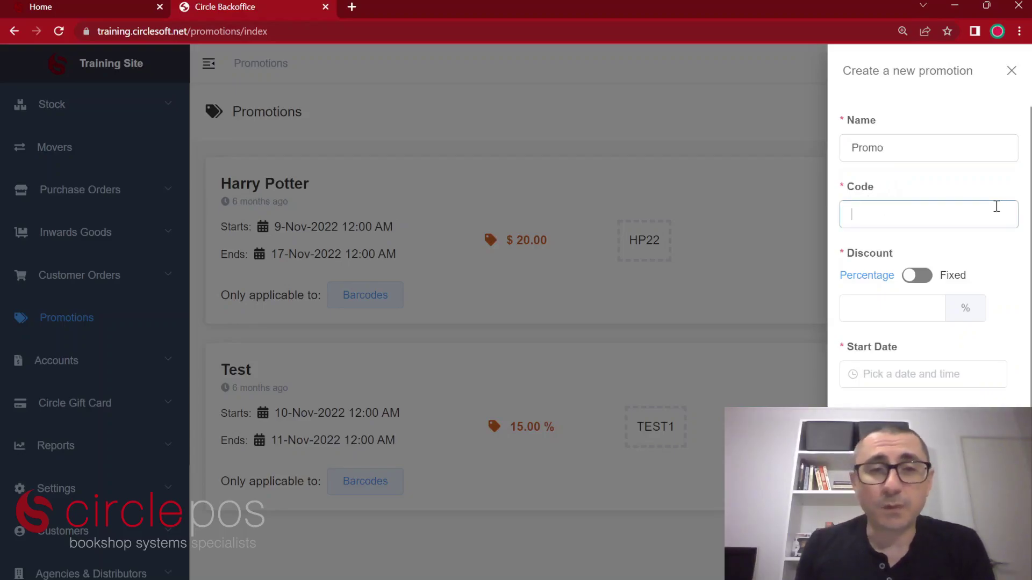
{"action": "type", "text": "PC23"}
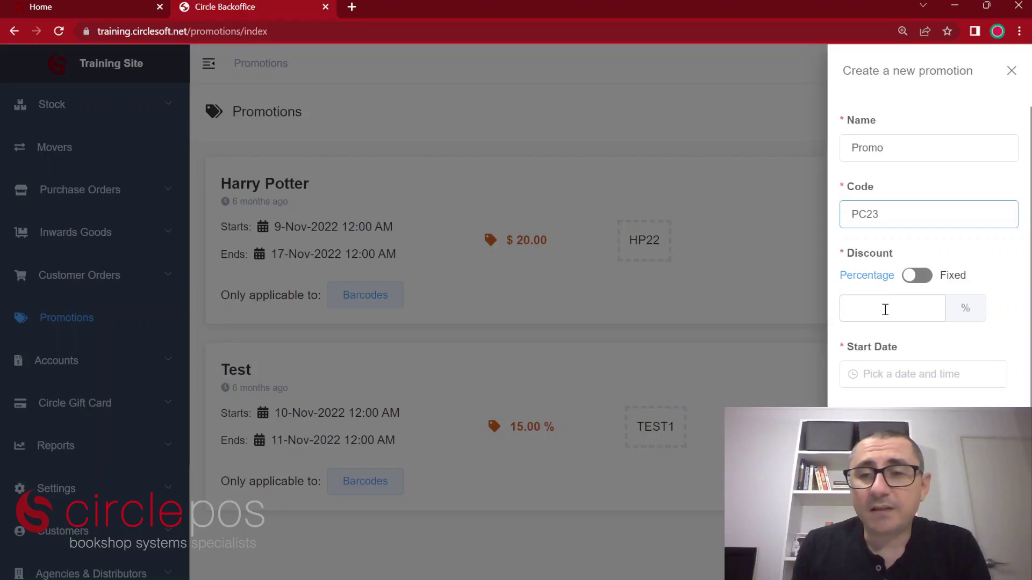
Step: Set the new promotion's discount to 30 percent and its start date to the current date and time
{"action": "left_click", "coordinate": [905, 301]}
{"action": "type", "text": "30"}
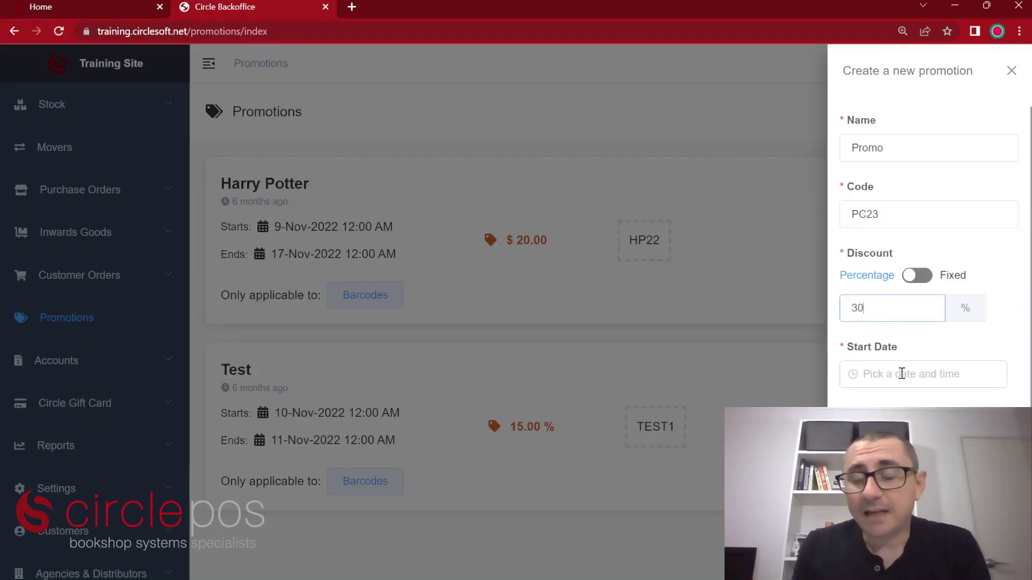
{"action": "left_click", "coordinate": [902, 374]}
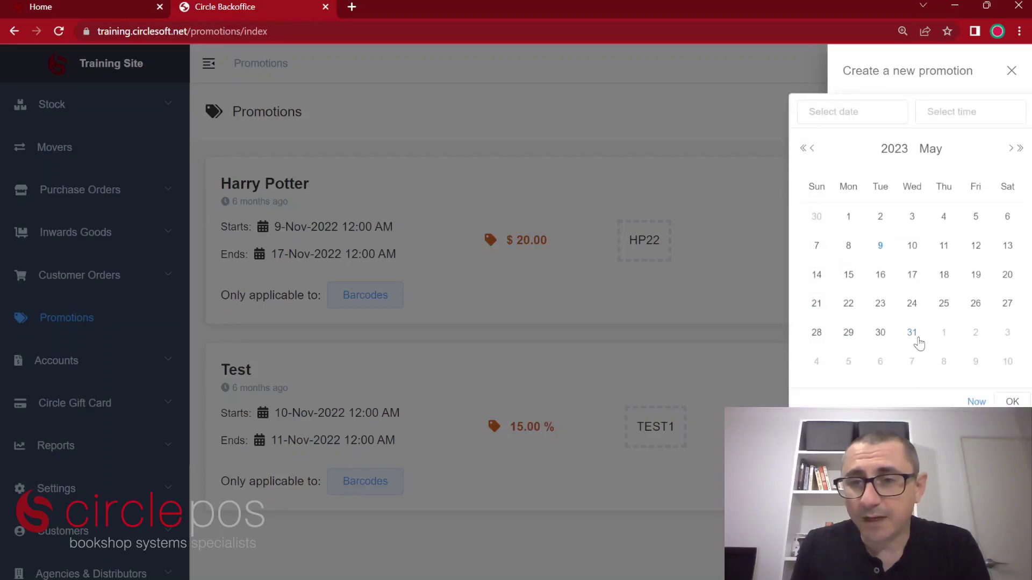
{"action": "left_click", "coordinate": [976, 401]}
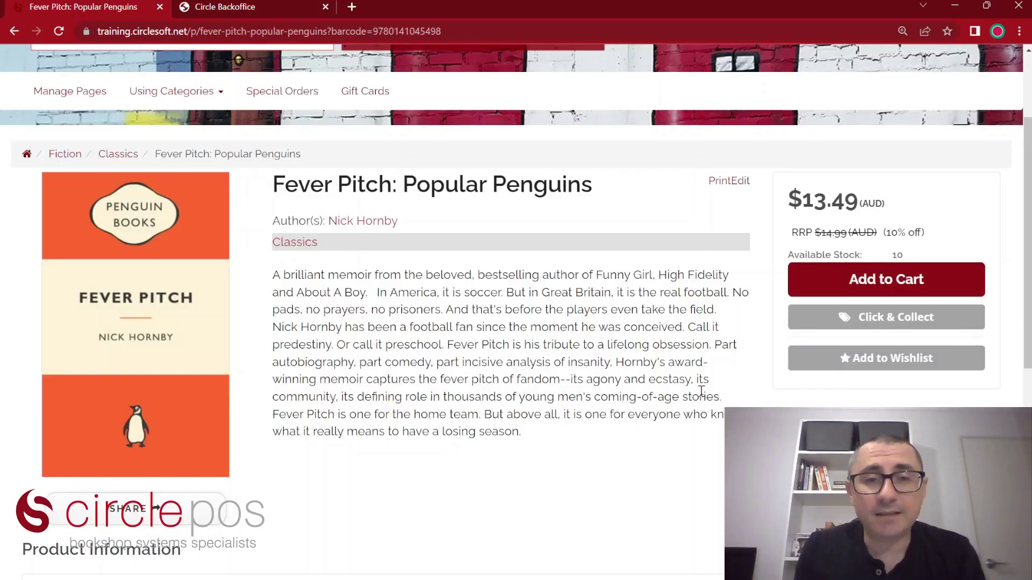
Step: Add "Fever Pitch: Popular Penguins" to the web store cart and apply the promotion's discount code there
{"action": "left_click", "coordinate": [843, 287]}
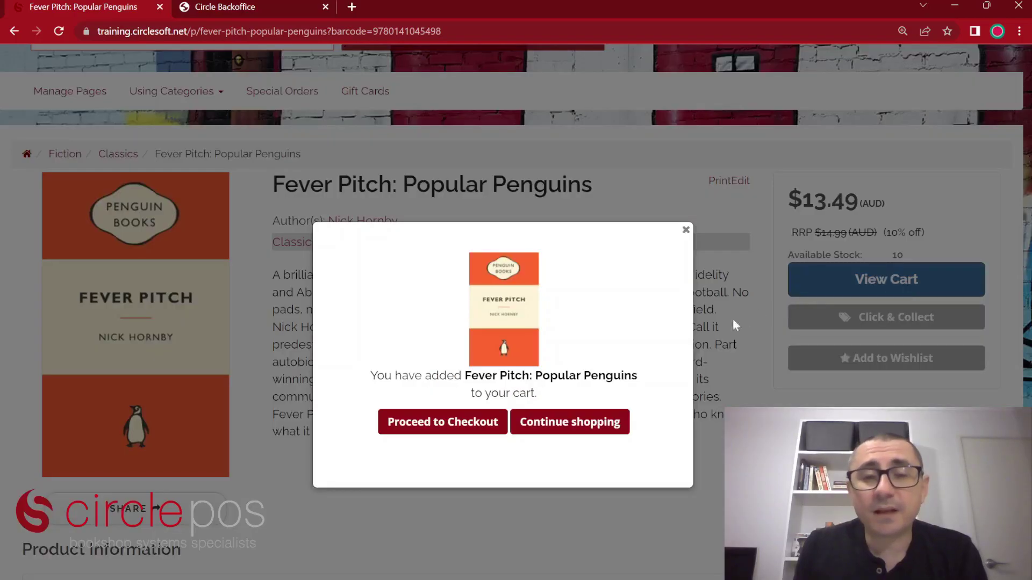
{"action": "left_click", "coordinate": [453, 424]}
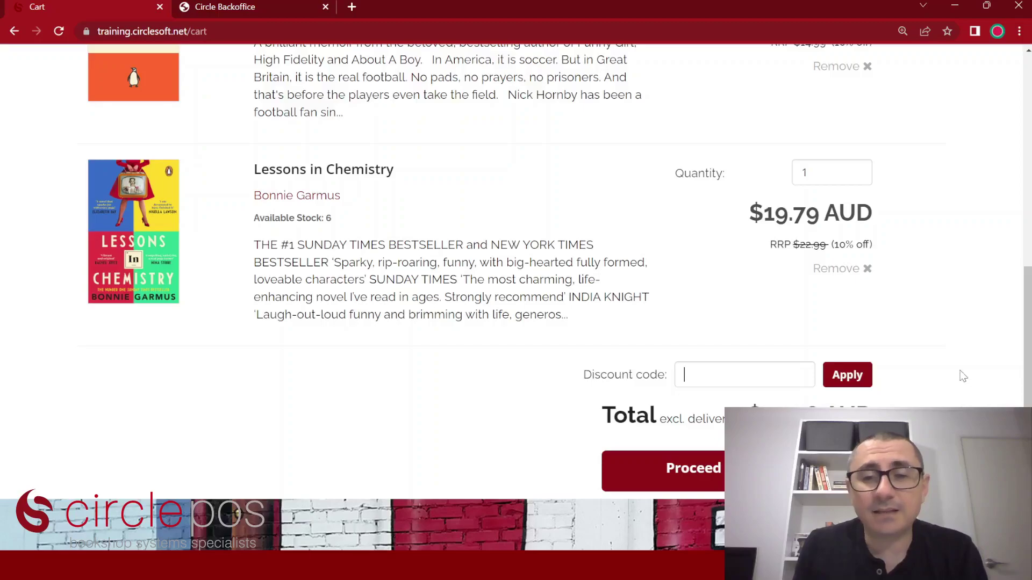
{"action": "scroll", "coordinate": [951, 337], "scroll_direction": "up", "scroll_amount": 5}
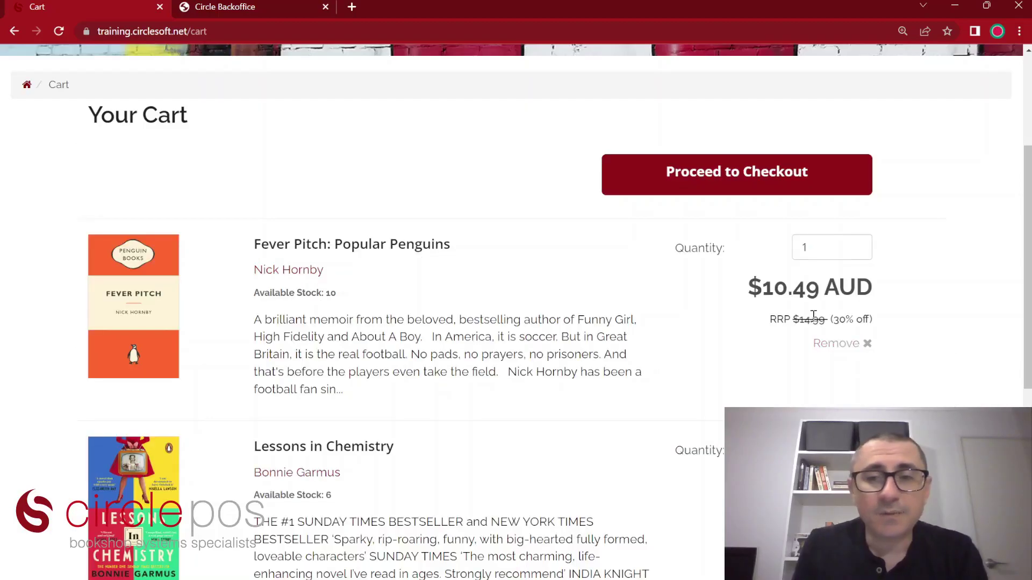
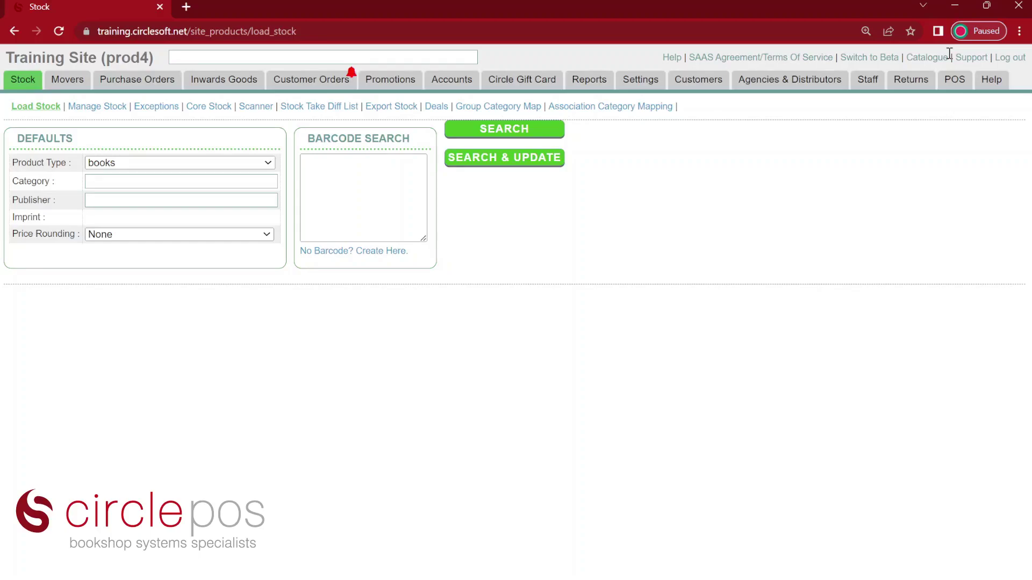
Step: Search for Standard returns from the supplier Alliance Distribution Services Pty Ltd across all categories, without a date filter
{"action": "mouse_move", "coordinate": [920, 81]}
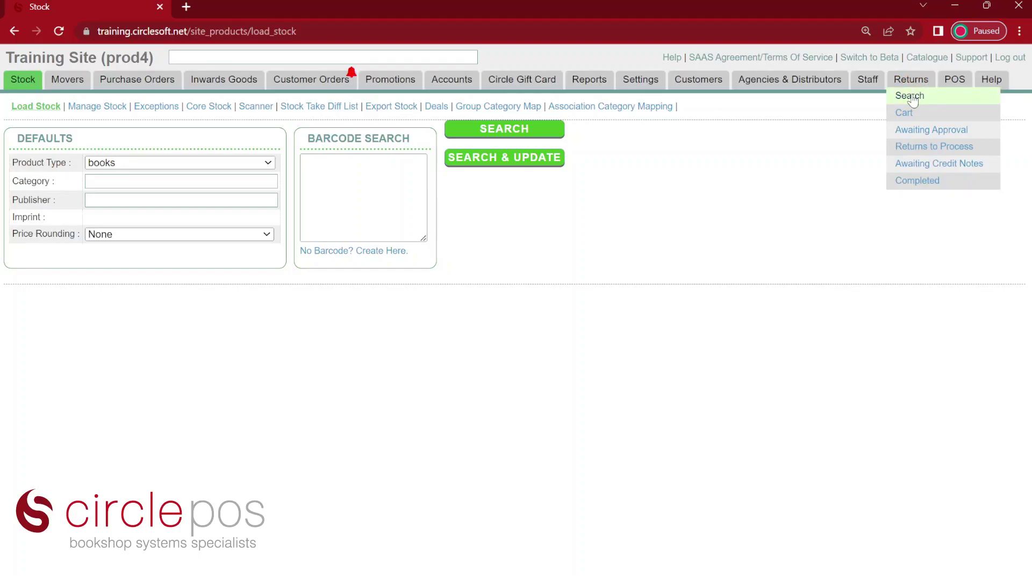
{"action": "left_click", "coordinate": [910, 96]}
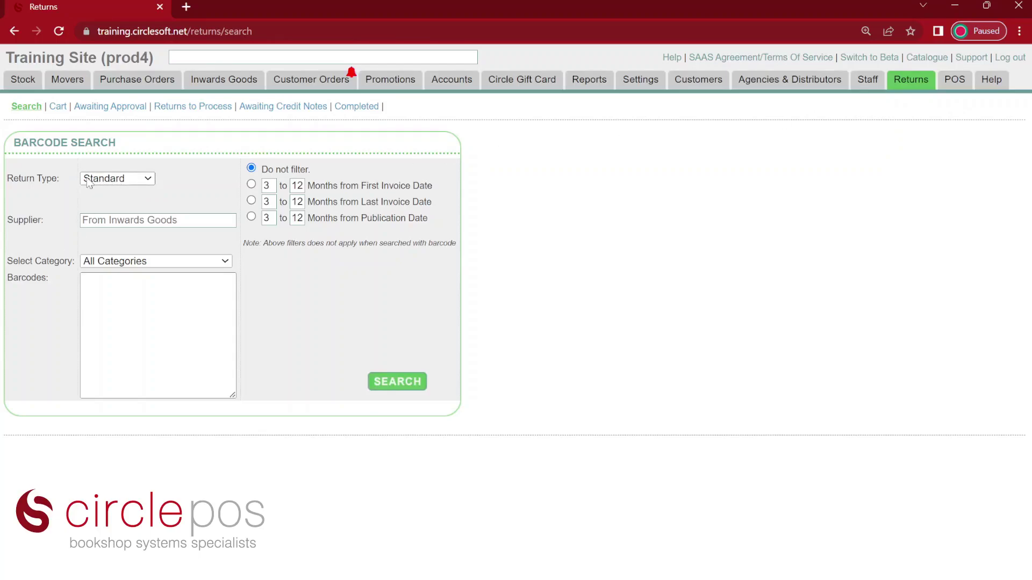
{"action": "left_click", "coordinate": [143, 219]}
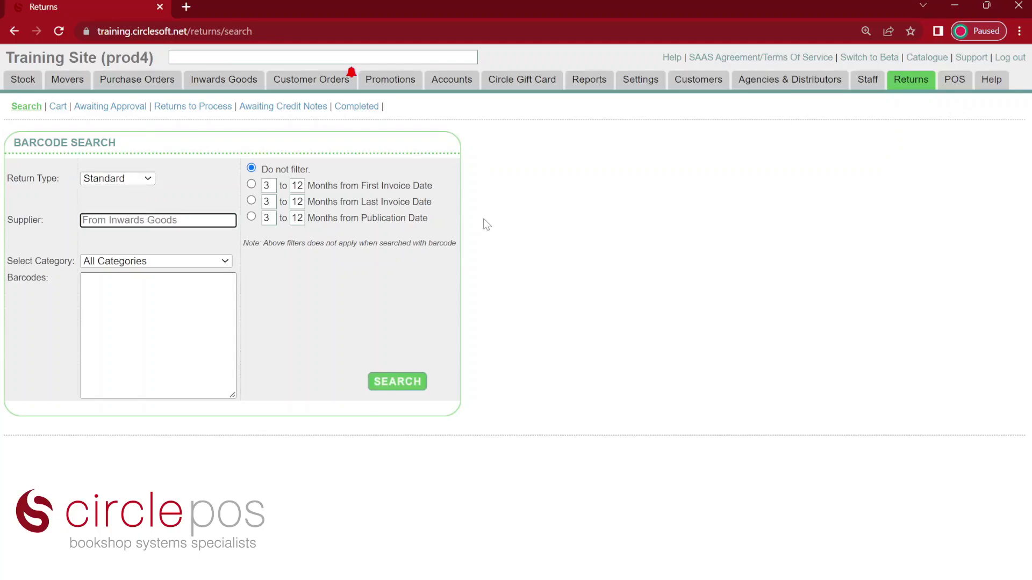
{"action": "type", "text": "ads"}
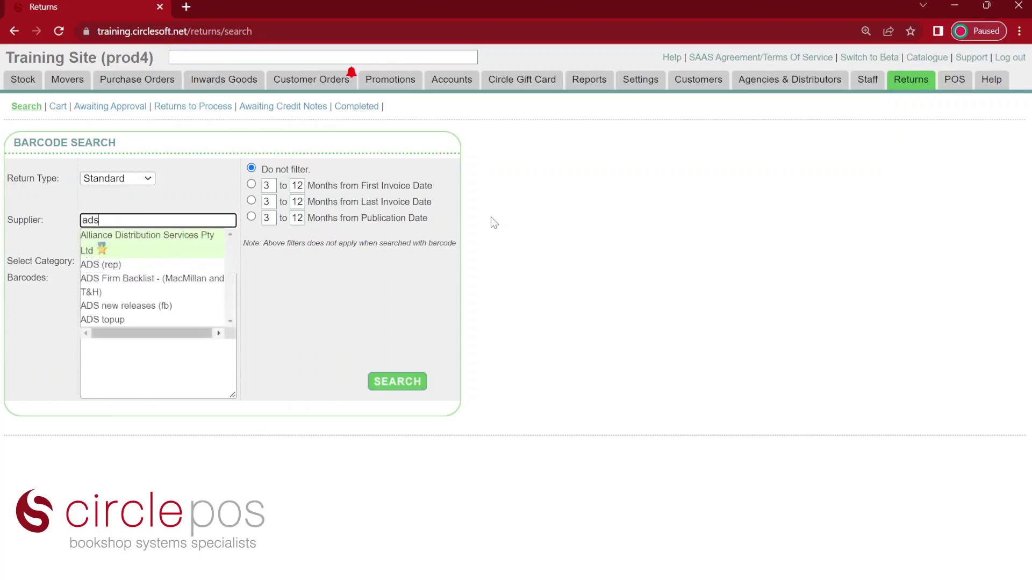
{"action": "left_click", "coordinate": [133, 240]}
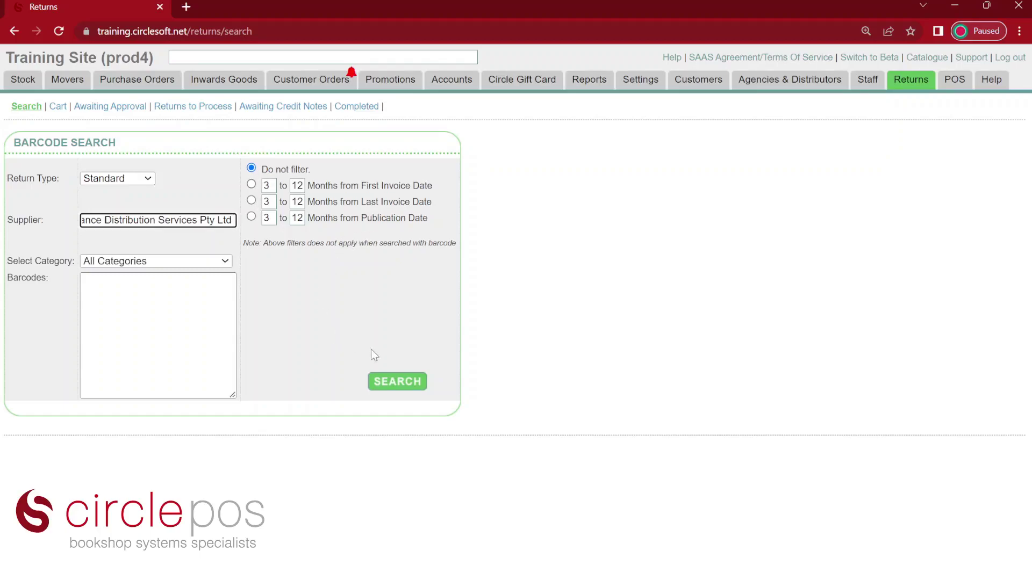
{"action": "left_click", "coordinate": [395, 382]}
{"action": "scroll", "coordinate": [451, 403], "scroll_direction": "down", "scroll_amount": 3}
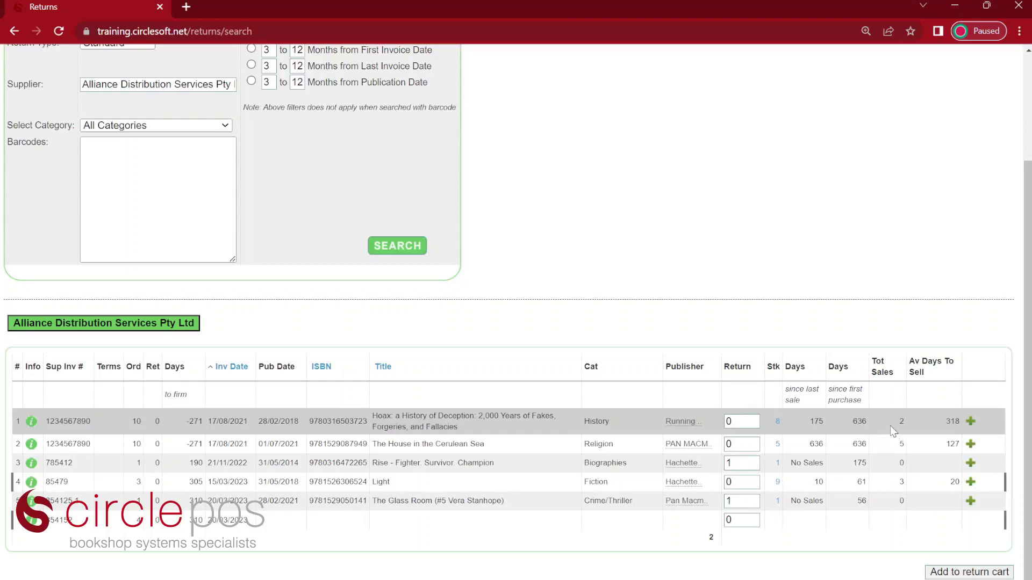
Step: Review the monthly purchase and sales history of "Hoax: a History of Deception" and set its return quantity to 8
{"action": "left_click", "coordinate": [971, 423]}
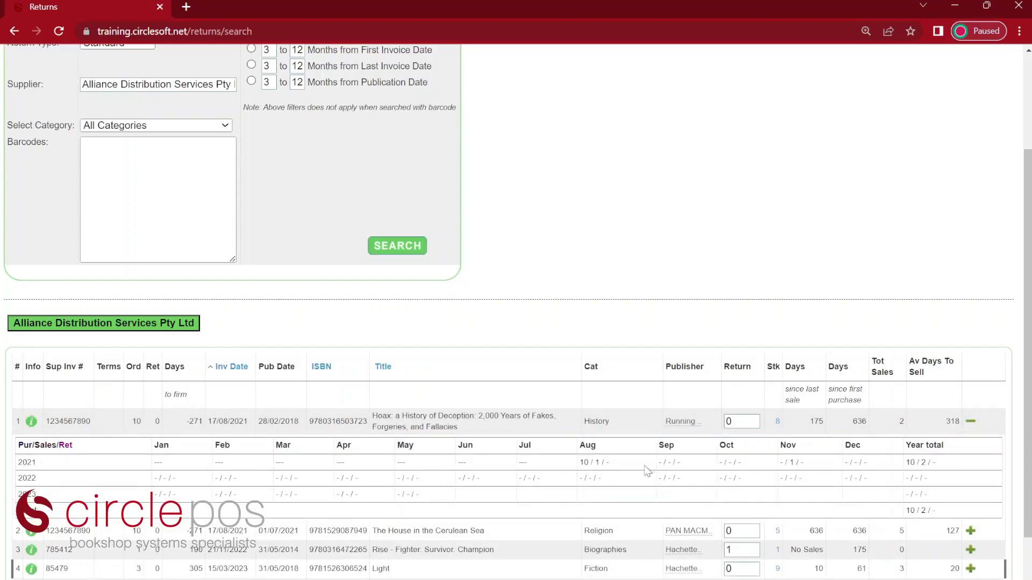
{"action": "left_click", "coordinate": [757, 480]}
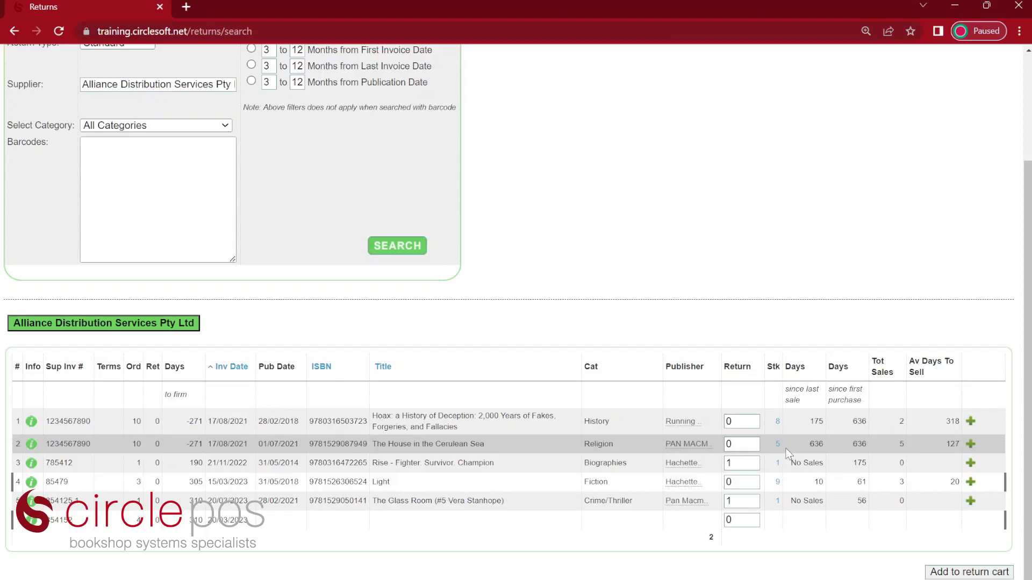
{"action": "double_click", "coordinate": [742, 423]}
{"action": "type", "text": "8"}
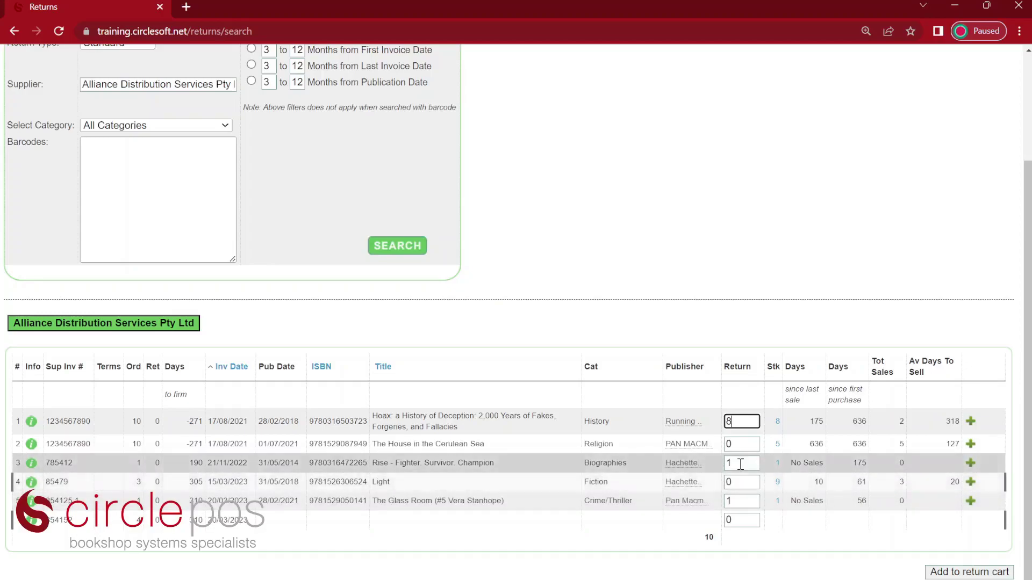
Step: Set the return quantity of "The Glass Room" to 0 and add the chosen titles to the return cart
{"action": "left_click", "coordinate": [738, 500]}
{"action": "type", "text": "0"}
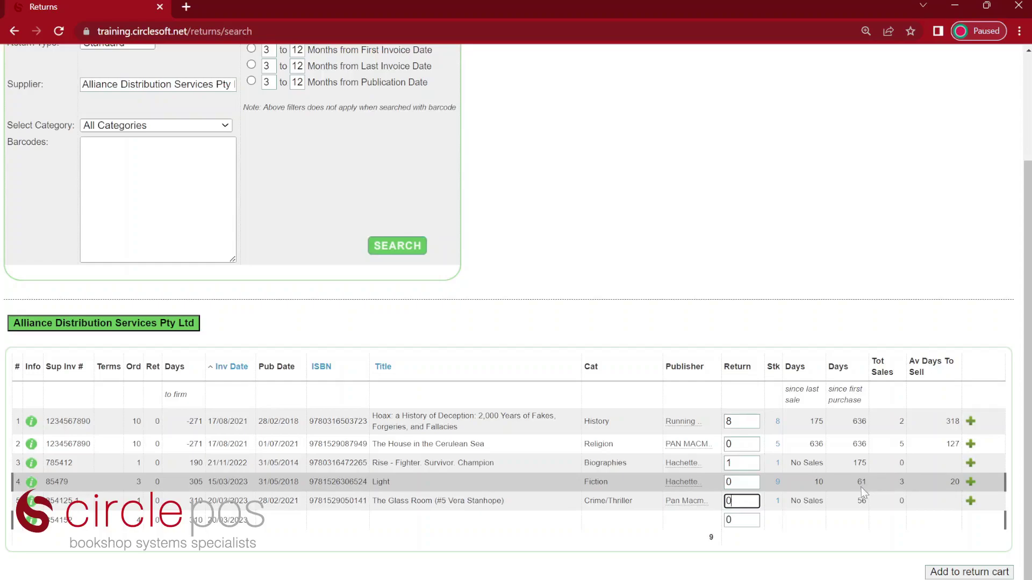
{"action": "left_click", "coordinate": [963, 572]}
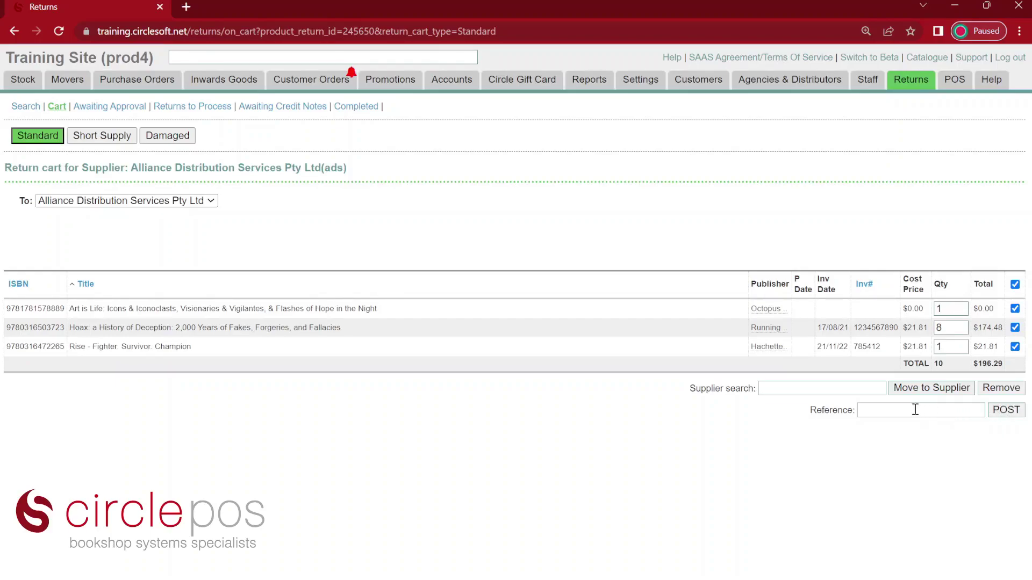
Step: Post the Alliance Distribution Services return cart and confirm its return authorisation request
{"action": "left_click", "coordinate": [1007, 412]}
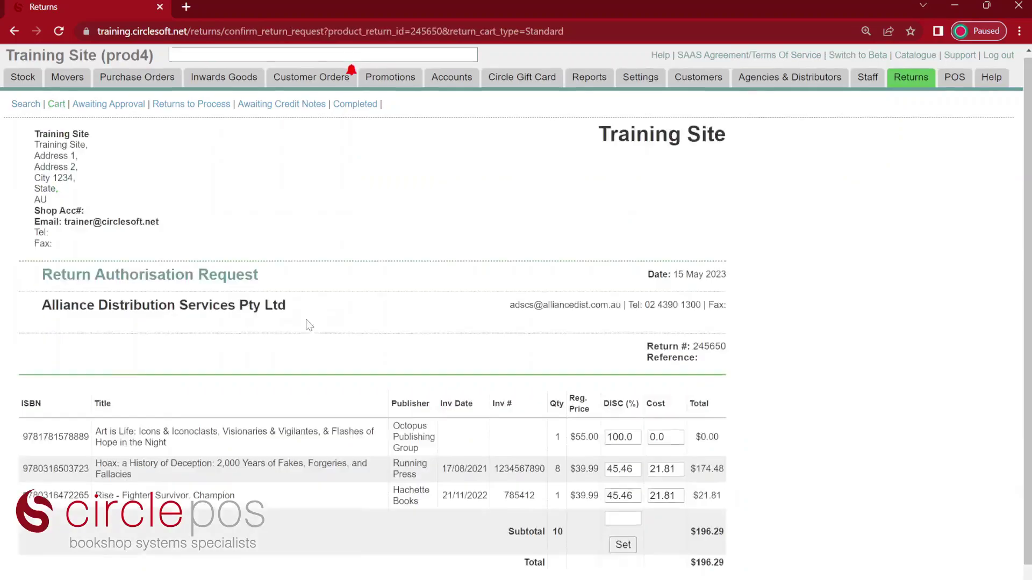
{"action": "scroll", "coordinate": [309, 325], "scroll_direction": "down", "scroll_amount": 1}
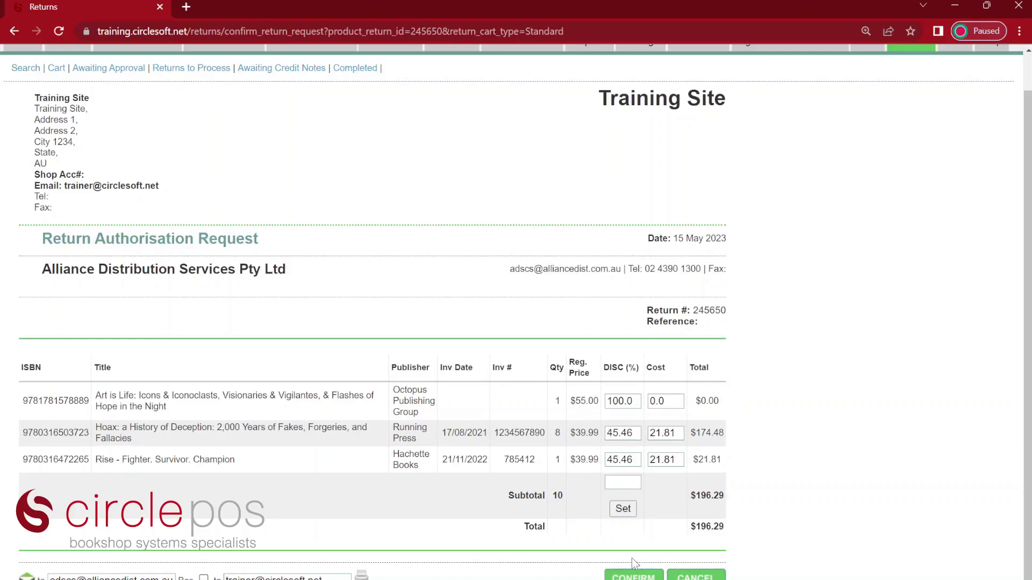
{"action": "left_click", "coordinate": [630, 576]}
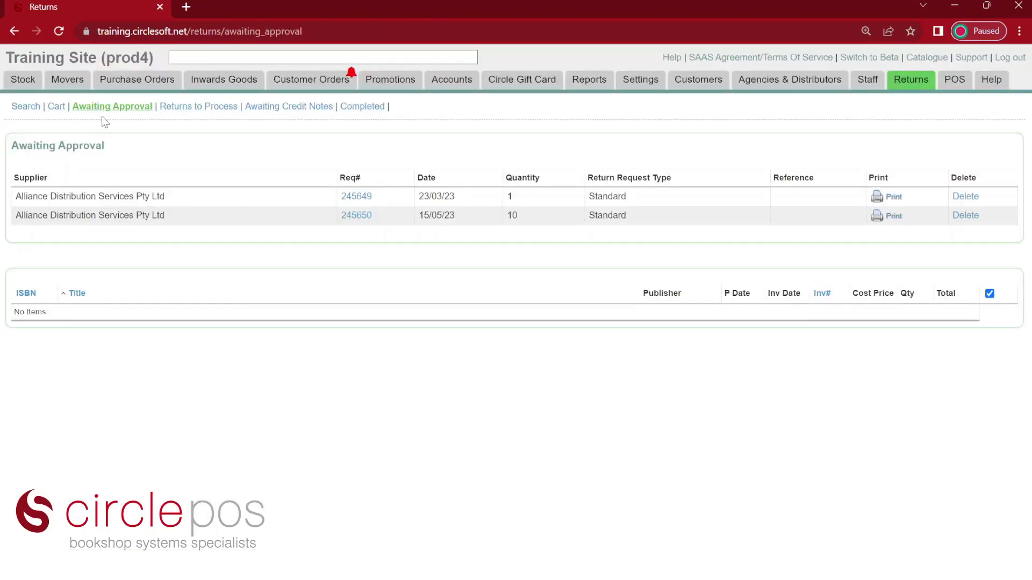
Step: Approve the Alliance Distribution Services return dated 15/05/23 by entering the supplier's approval number and posting all its items
{"action": "left_click", "coordinate": [356, 216]}
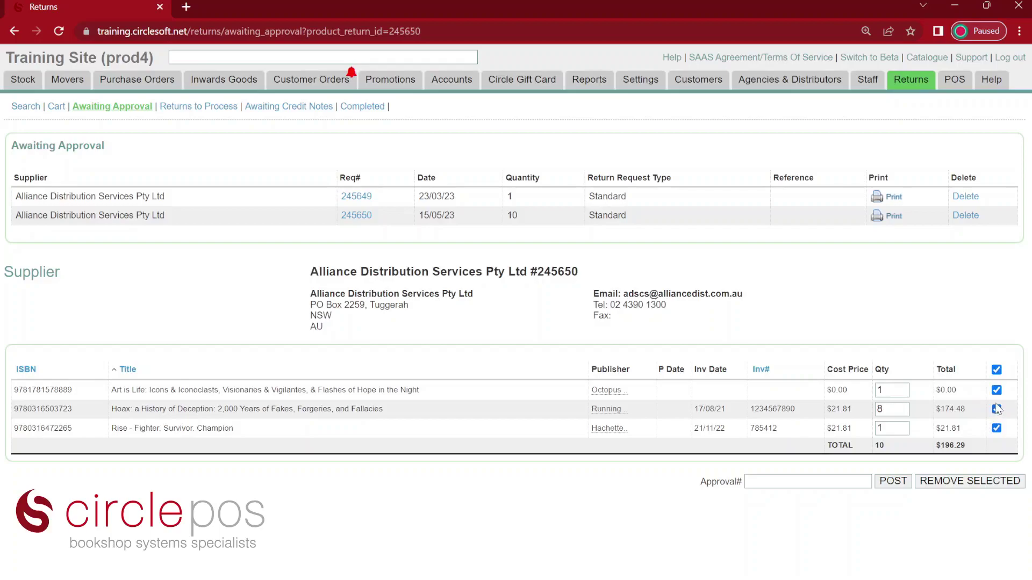
{"action": "left_click", "coordinate": [761, 482]}
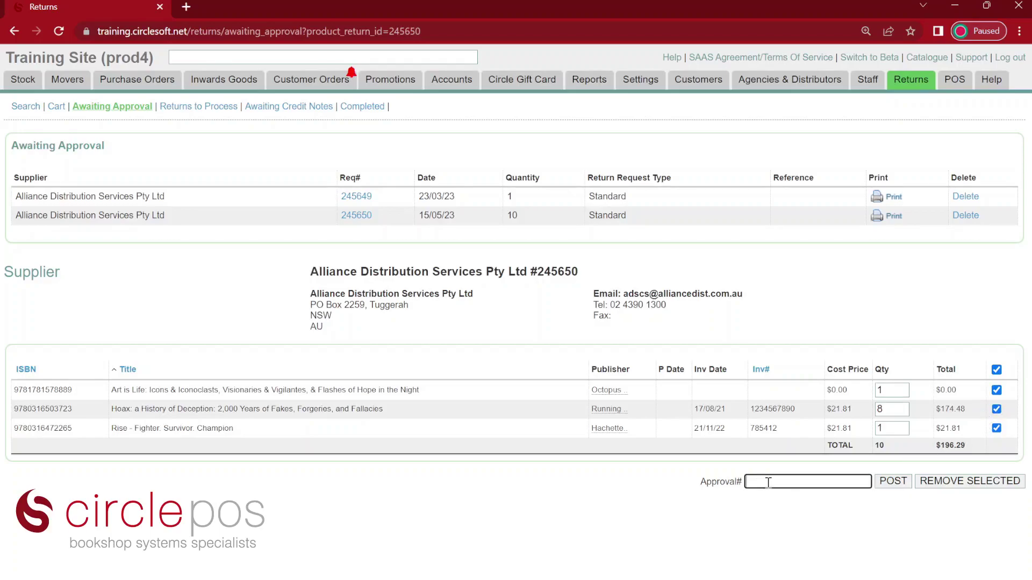
{"action": "type", "text": "765434"}
{"action": "left_click", "coordinate": [892, 481]}
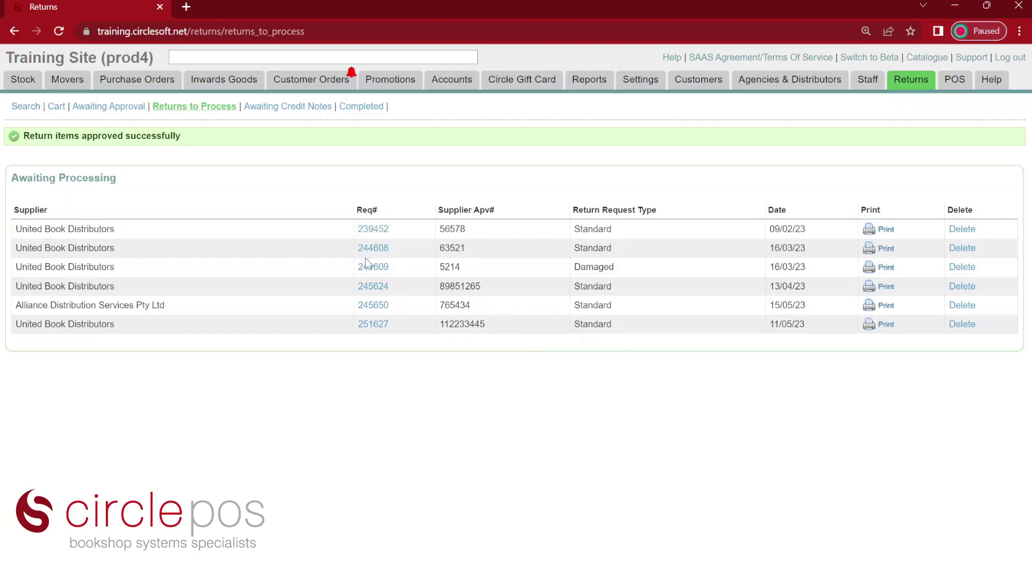
Step: Open the approved Alliance Distribution Services return in the processing list and pick all of its items
{"action": "left_click", "coordinate": [373, 304]}
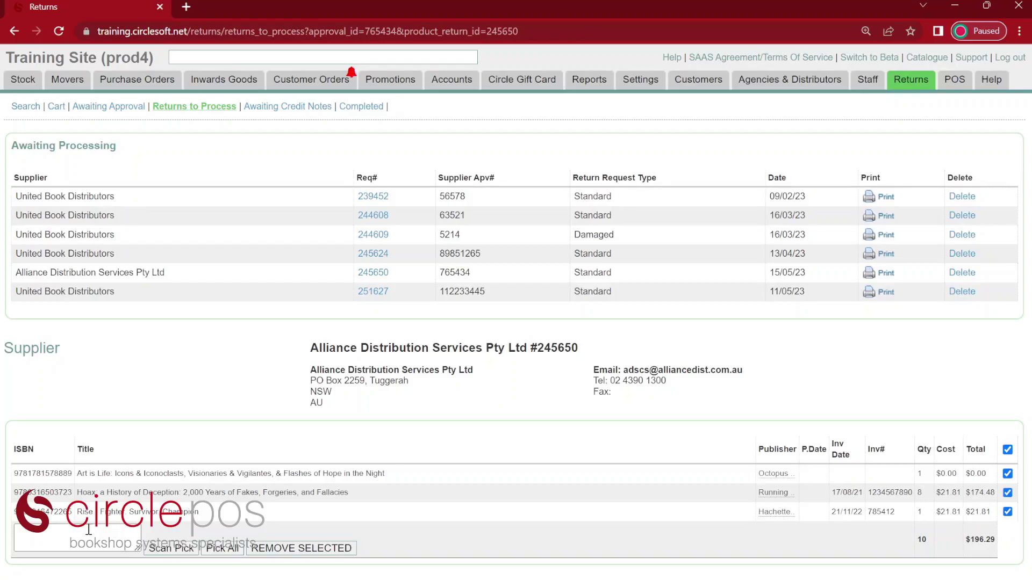
{"action": "left_click", "coordinate": [222, 548]}
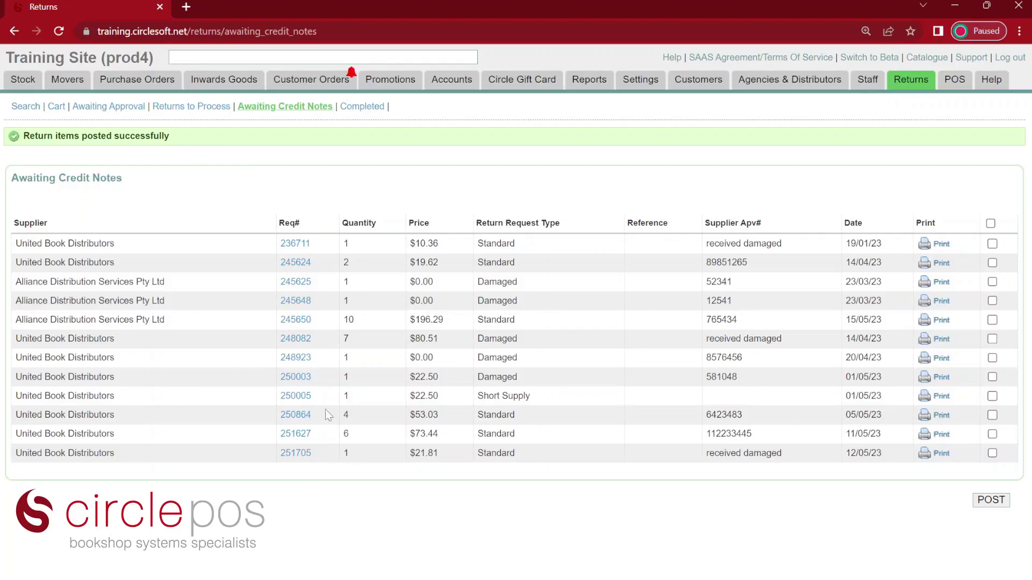
Step: Complete the Alliance Distribution Services standard return dated 15/05/23 with credit note number 76543
{"action": "left_click", "coordinate": [300, 321]}
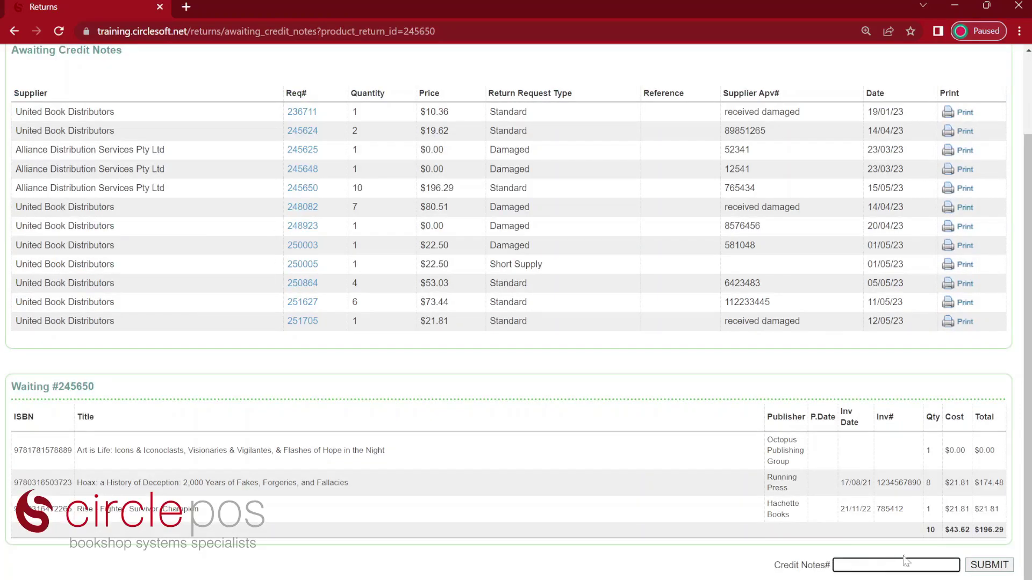
{"action": "type", "text": "76543"}
{"action": "key", "text": "Return"}
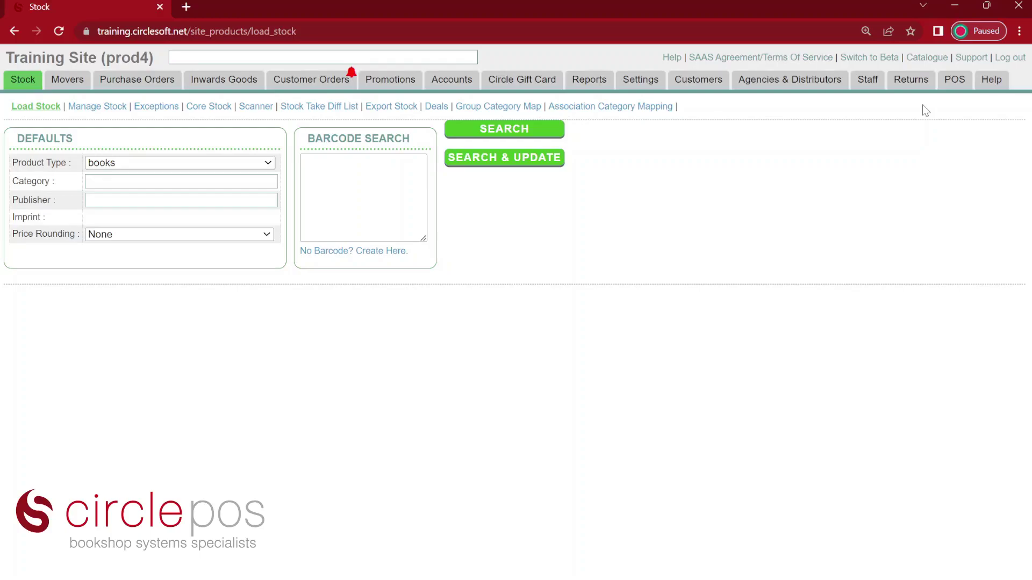
{"action": "mouse_move", "coordinate": [914, 83]}
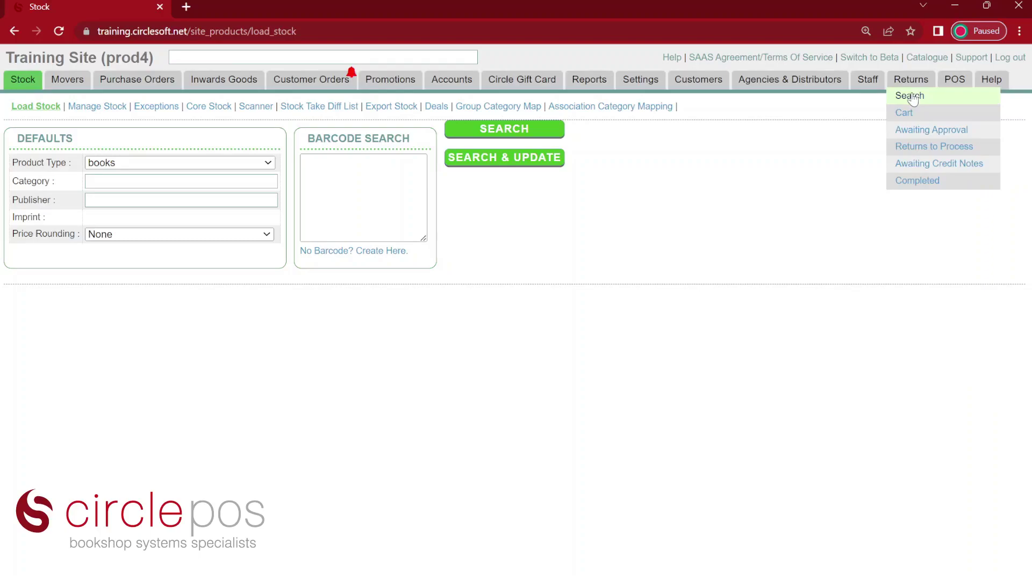
{"action": "left_click", "coordinate": [911, 96]}
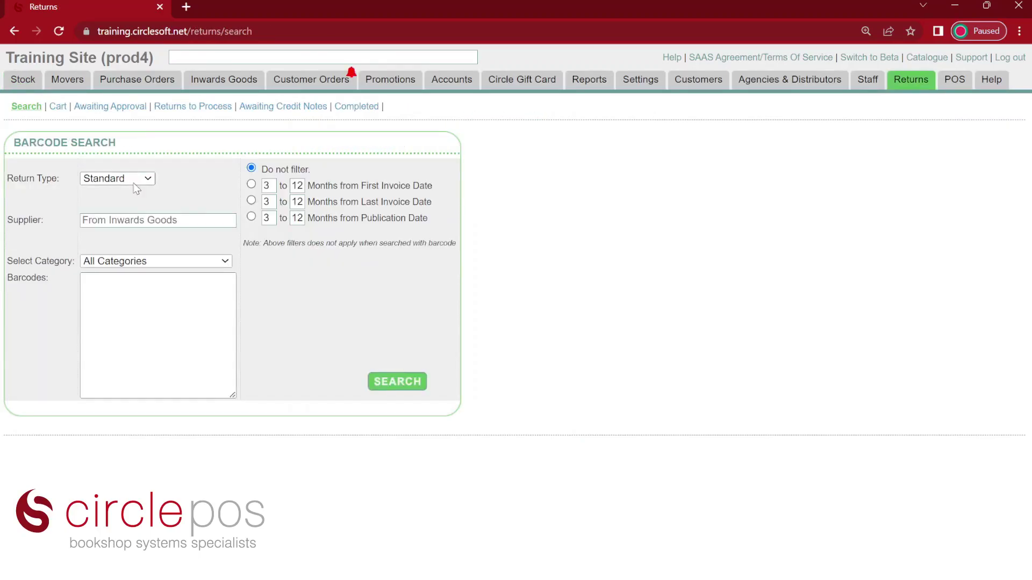
{"action": "left_click", "coordinate": [129, 210]}
{"action": "left_click", "coordinate": [120, 222]}
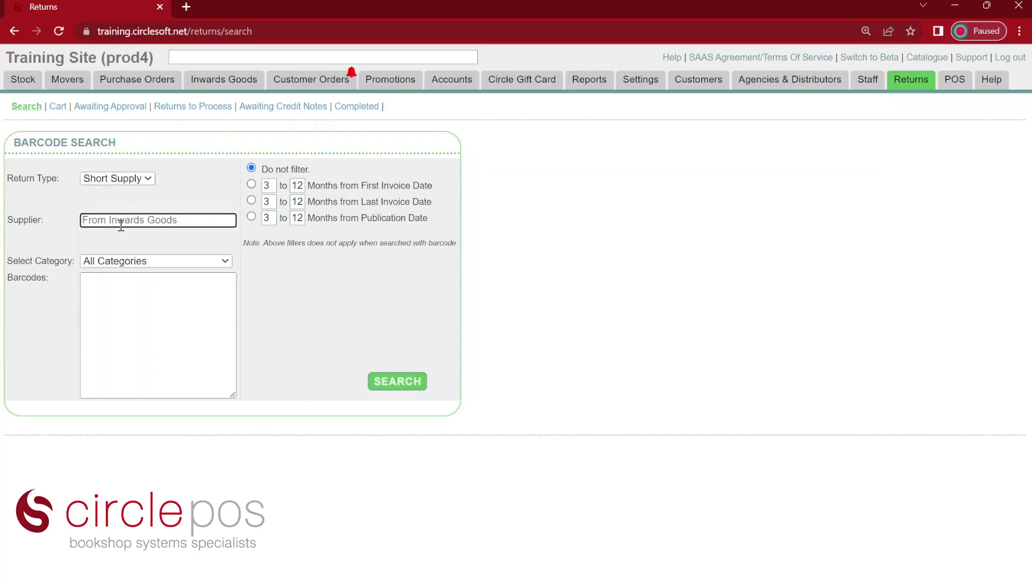
{"action": "type", "text": "unit"}
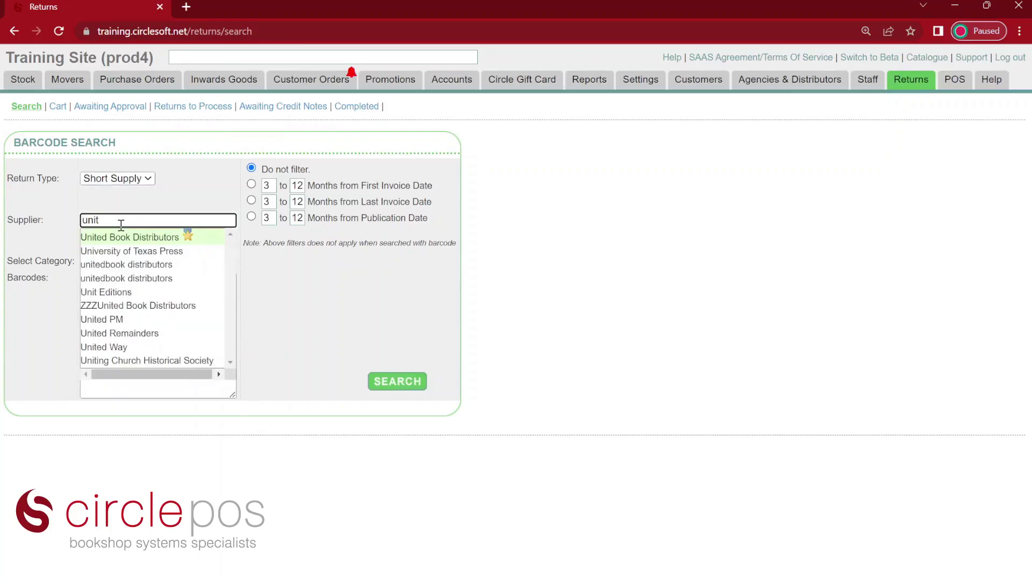
{"action": "left_click", "coordinate": [121, 237]}
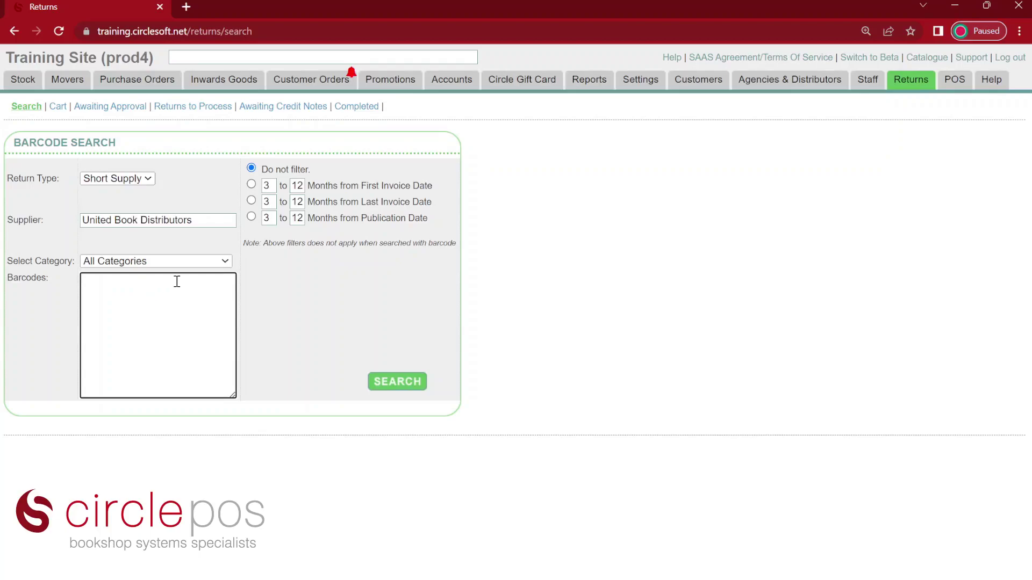
{"action": "key", "text": "ctrl+v"}
{"action": "left_click", "coordinate": [398, 382]}
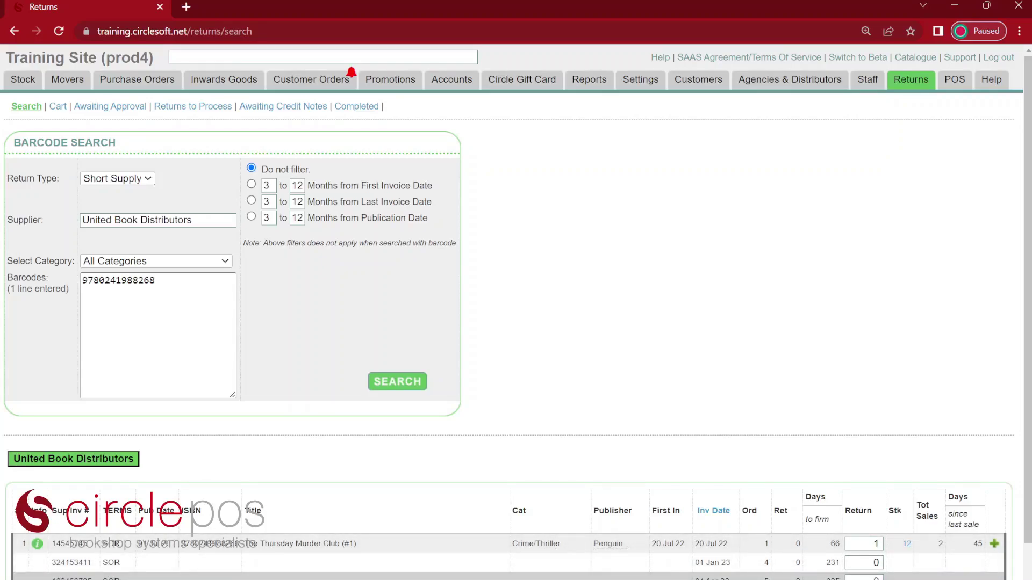
Step: Set the return quantity of "The Thursday Murder Club" to 1 on the invoice dated 04 Apr 23
{"action": "left_click", "coordinate": [876, 578]}
{"action": "type", "text": "1"}
{"action": "scroll", "coordinate": [914, 576], "scroll_direction": "down", "scroll_amount": 1}
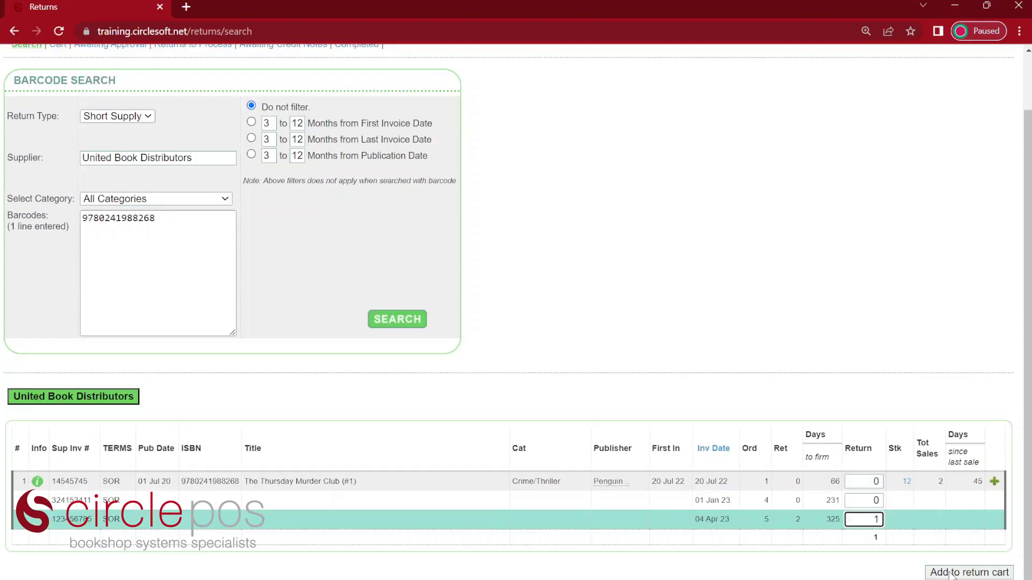
Step: Add "The Thursday Murder Club" to the return cart and post it as a confirmed Short Supply Credit Claim Request
{"action": "left_click", "coordinate": [953, 574]}
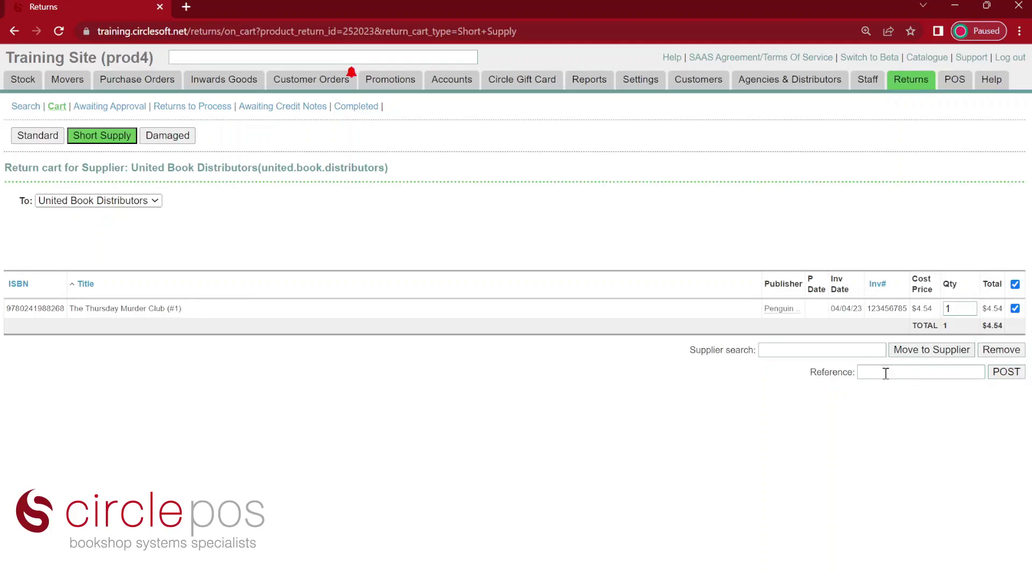
{"action": "left_click", "coordinate": [1003, 377]}
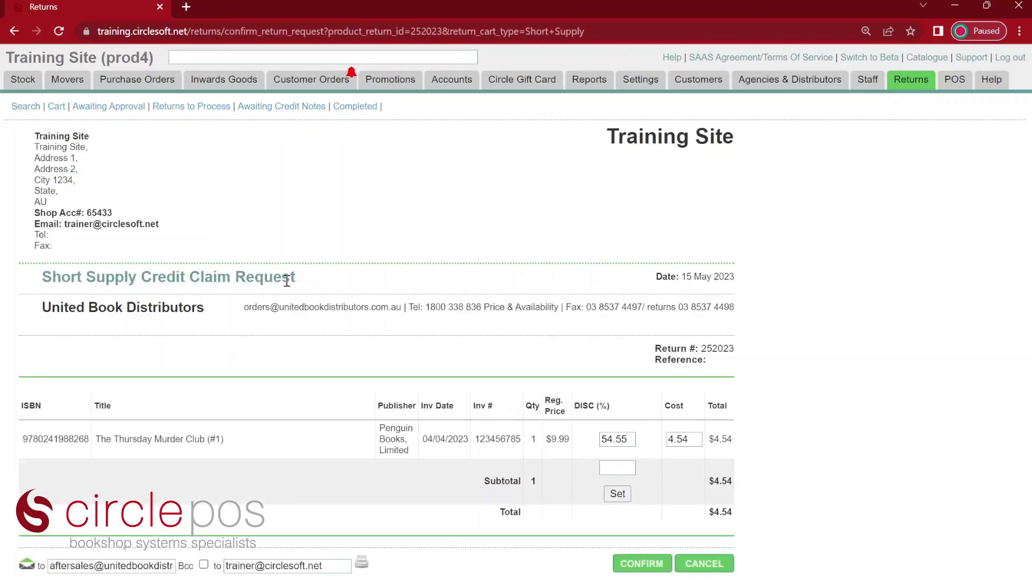
{"action": "left_click", "coordinate": [647, 564]}
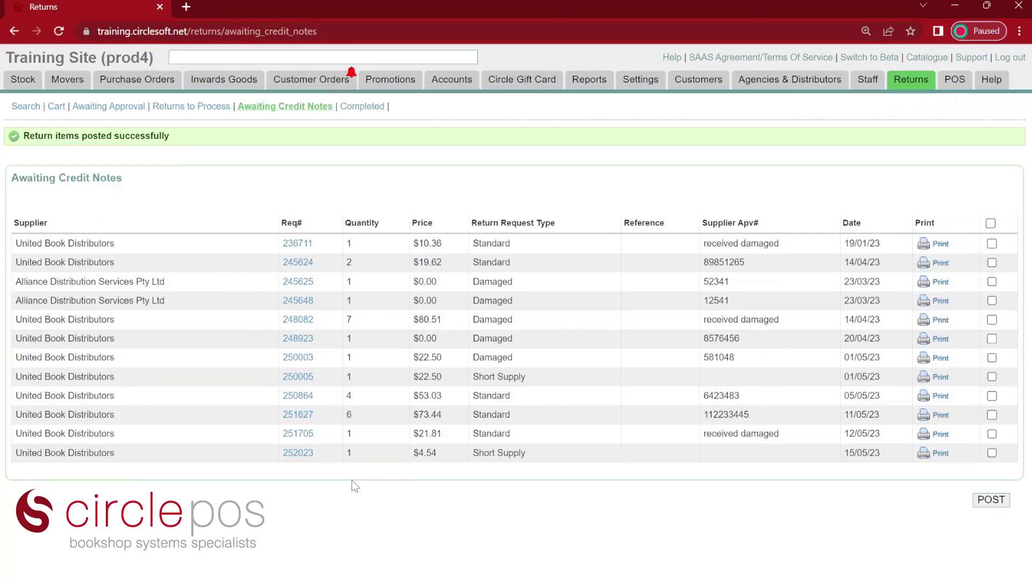
Step: Complete the United Book Distributors short supply return dated 15/05/23 with credit note number 65734
{"action": "left_click", "coordinate": [304, 458]}
{"action": "left_click", "coordinate": [843, 562]}
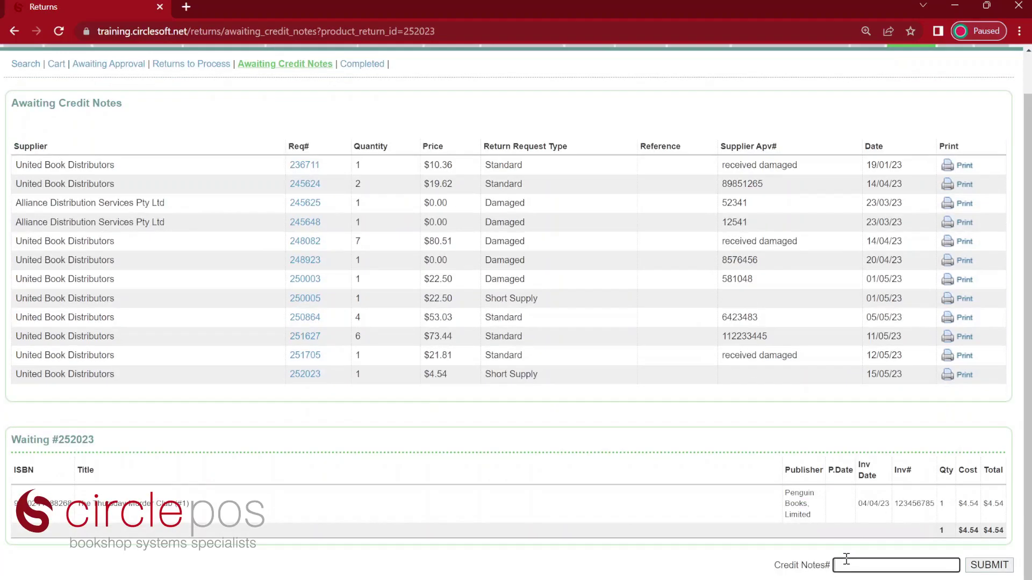
{"action": "type", "text": "65734"}
{"action": "left_click", "coordinate": [988, 566]}
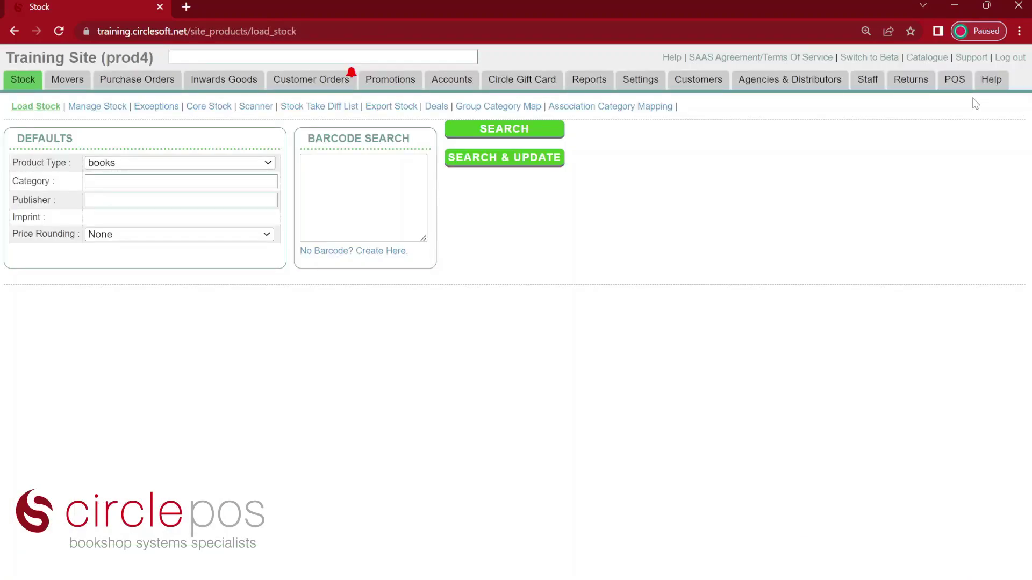
{"action": "mouse_move", "coordinate": [967, 90]}
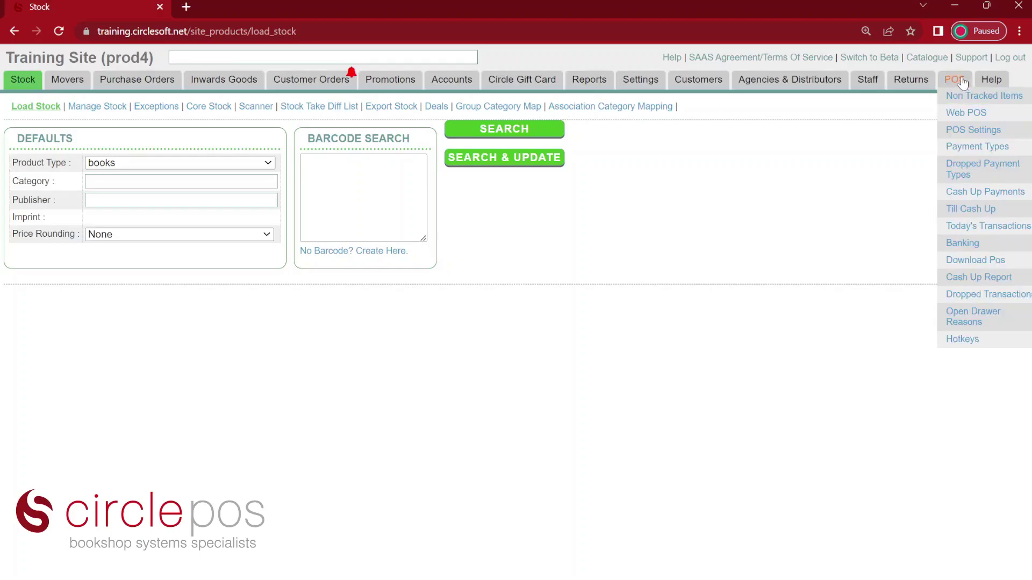
{"action": "mouse_move", "coordinate": [918, 80]}
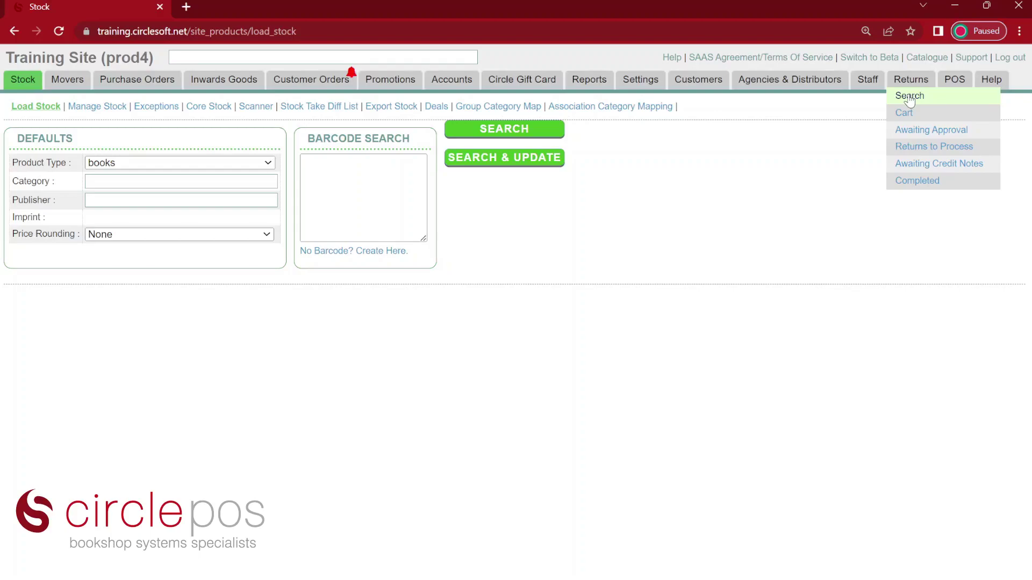
{"action": "left_click", "coordinate": [909, 96]}
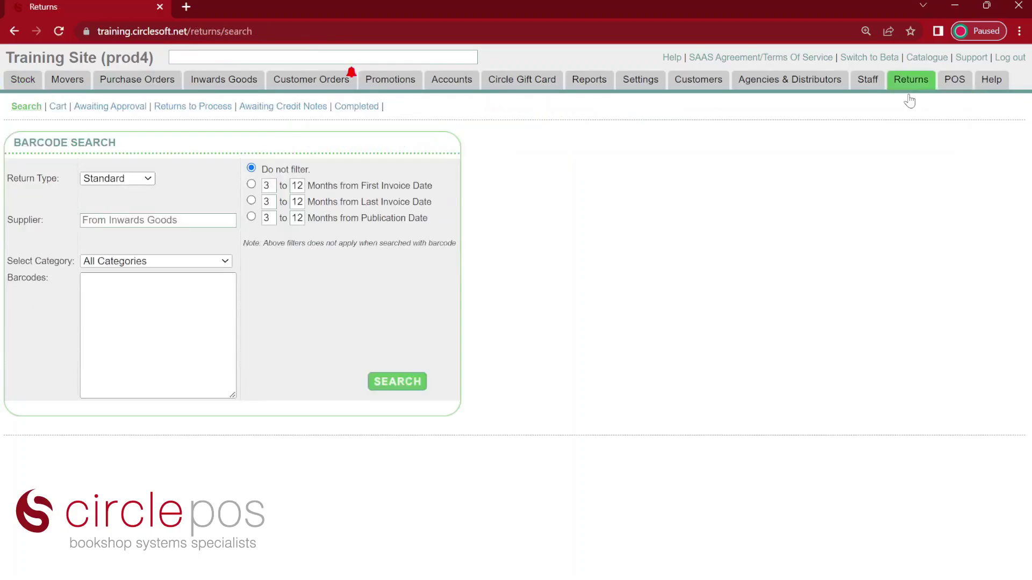
{"action": "left_click", "coordinate": [130, 216]}
{"action": "left_click", "coordinate": [128, 220]}
{"action": "type", "text": "unit"}
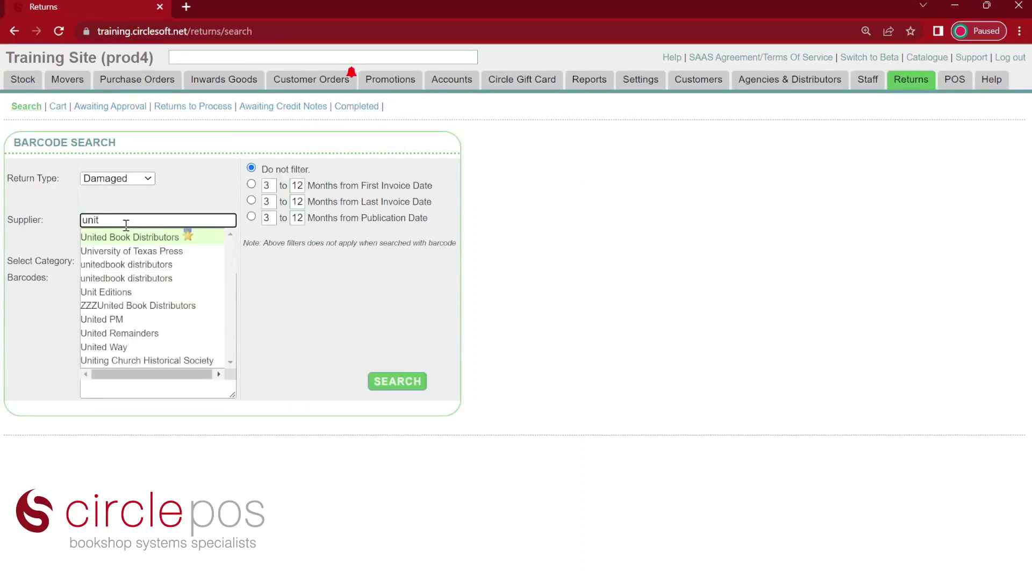
{"action": "left_click", "coordinate": [126, 237]}
{"action": "left_click", "coordinate": [101, 290]}
{"action": "type", "text": "9780241304570"}
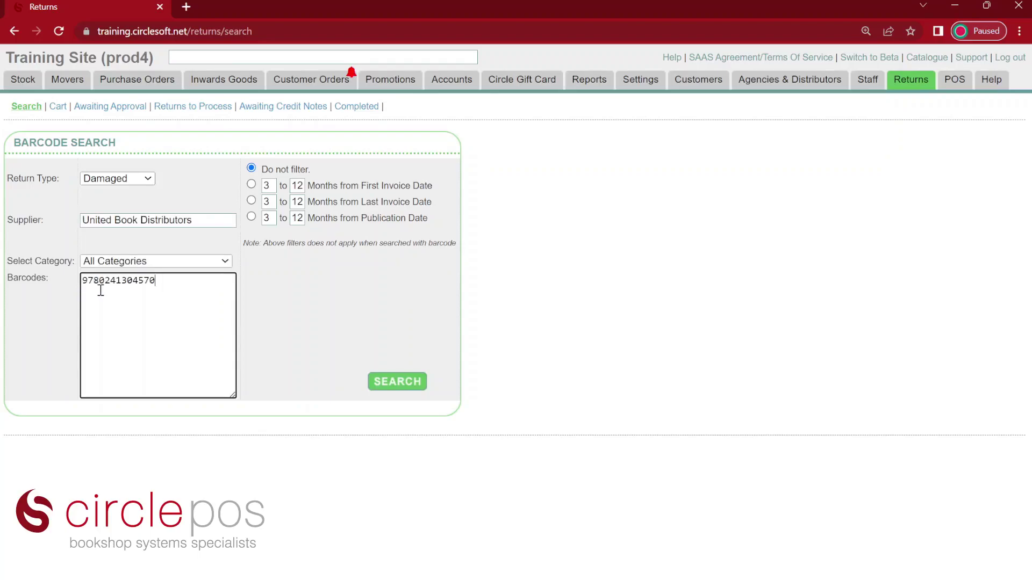
{"action": "left_click", "coordinate": [400, 381]}
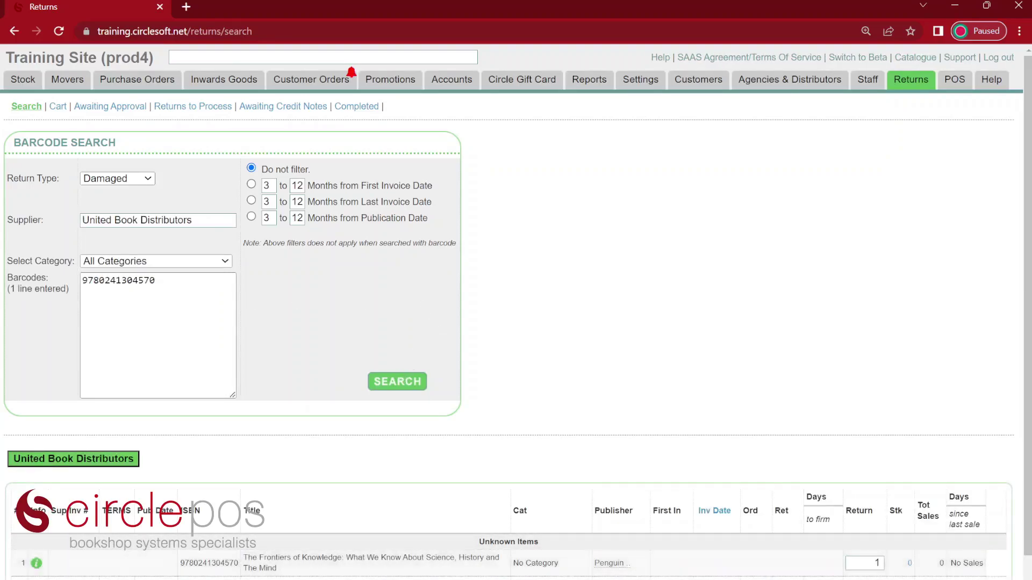
Step: Add "The Frontiers of Knowledge" to the return cart and post it as a confirmed Damaged Goods Authorisation Request
{"action": "scroll", "coordinate": [956, 574], "scroll_direction": "down", "scroll_amount": 1}
{"action": "left_click", "coordinate": [956, 573]}
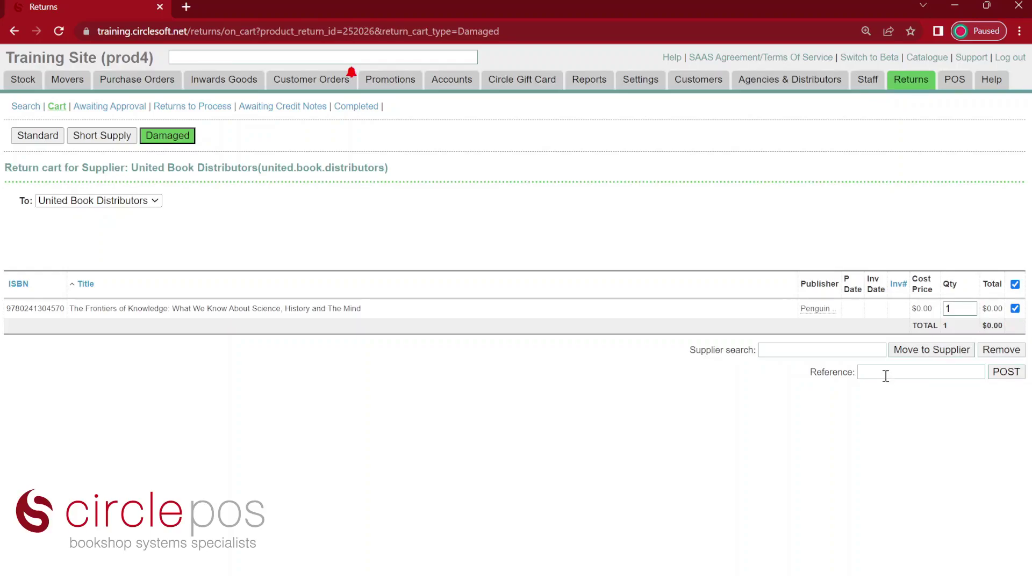
{"action": "left_click", "coordinate": [1005, 373]}
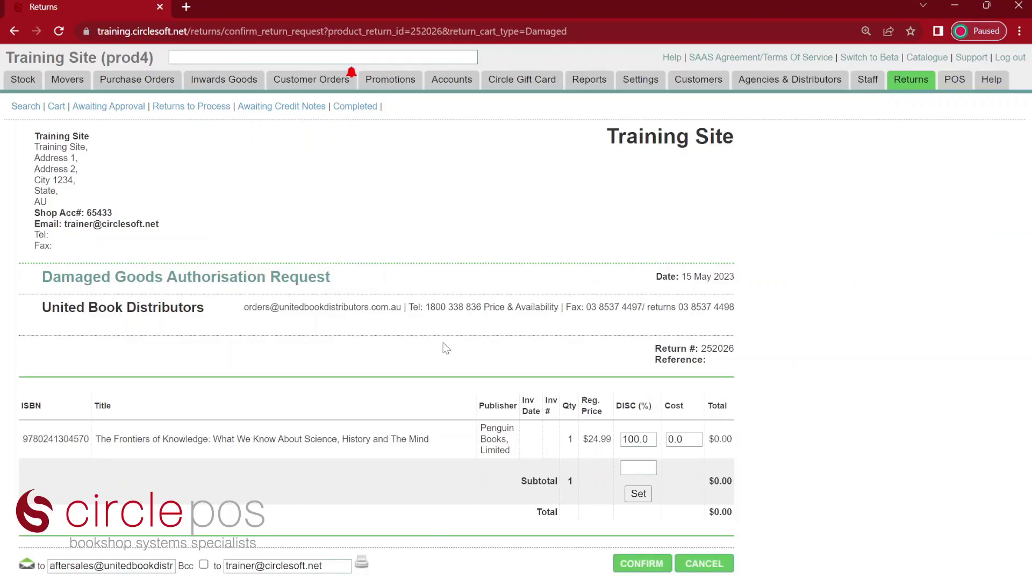
{"action": "left_click", "coordinate": [626, 564]}
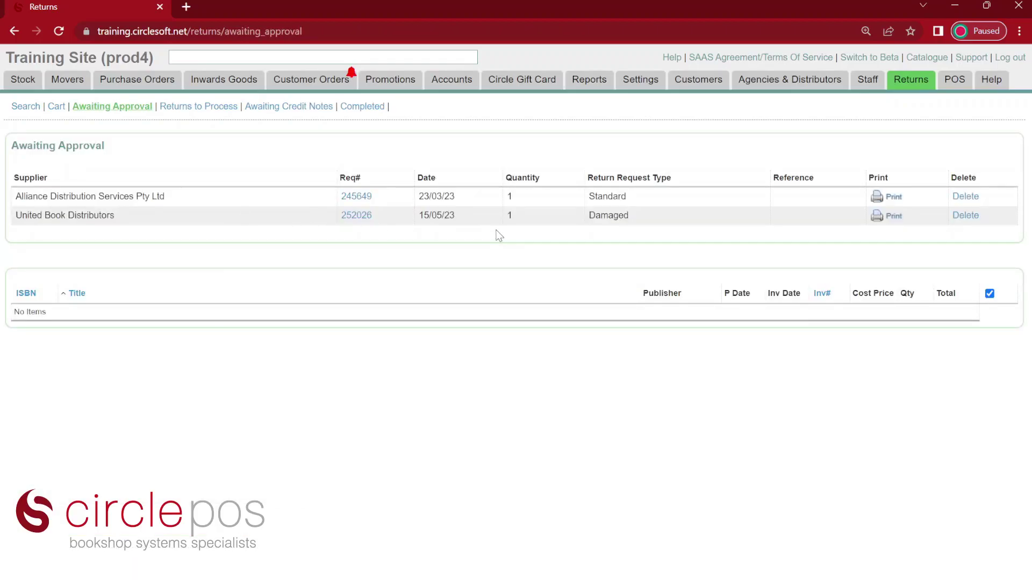
Step: Approve the United Book Distributors damaged return dated 15/05/23 with approval number 765423 and post its item
{"action": "left_click", "coordinate": [365, 220]}
{"action": "left_click", "coordinate": [781, 448]}
{"action": "type", "text": "765423"}
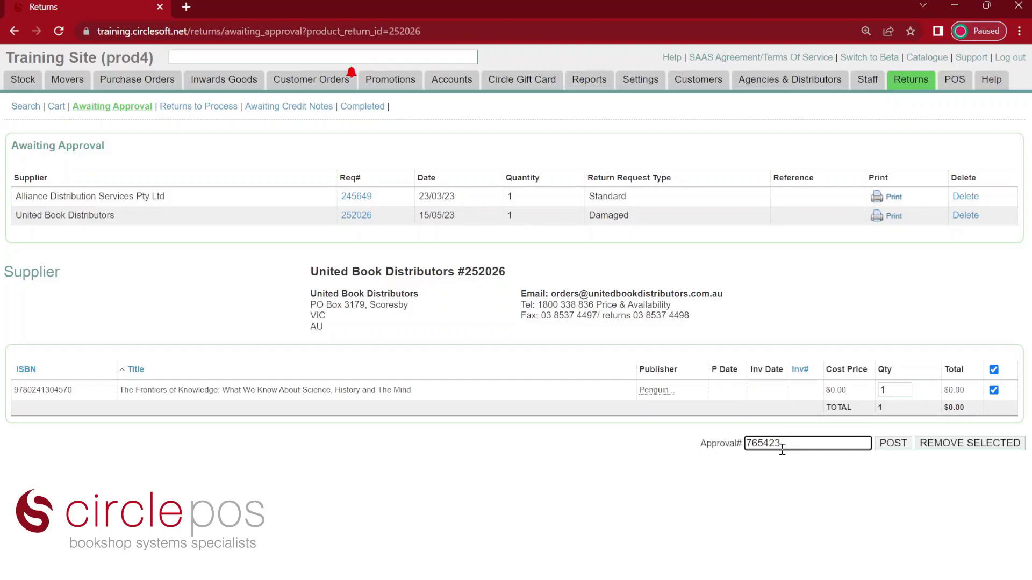
{"action": "left_click", "coordinate": [905, 445]}
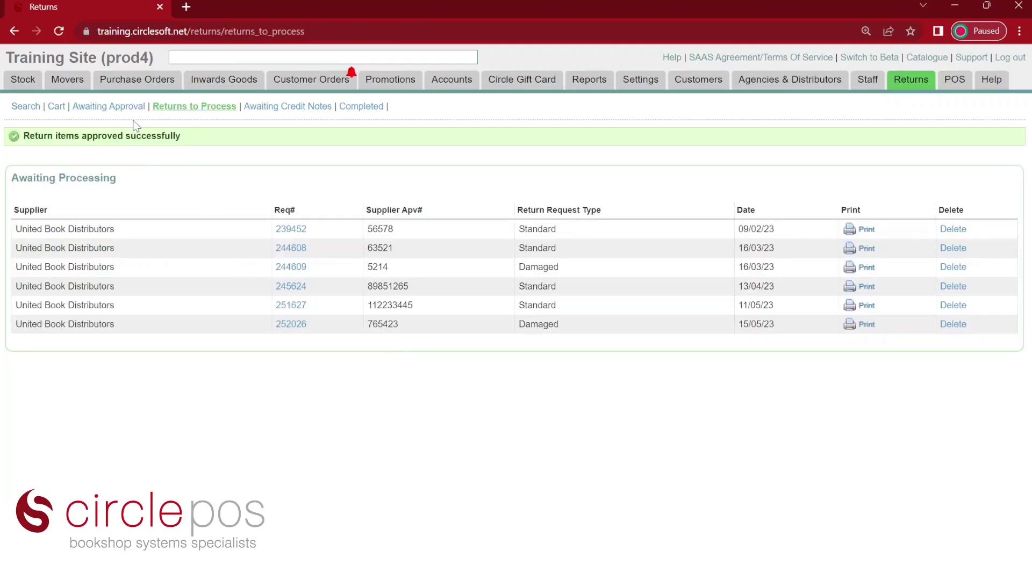
{"action": "left_click", "coordinate": [293, 325]}
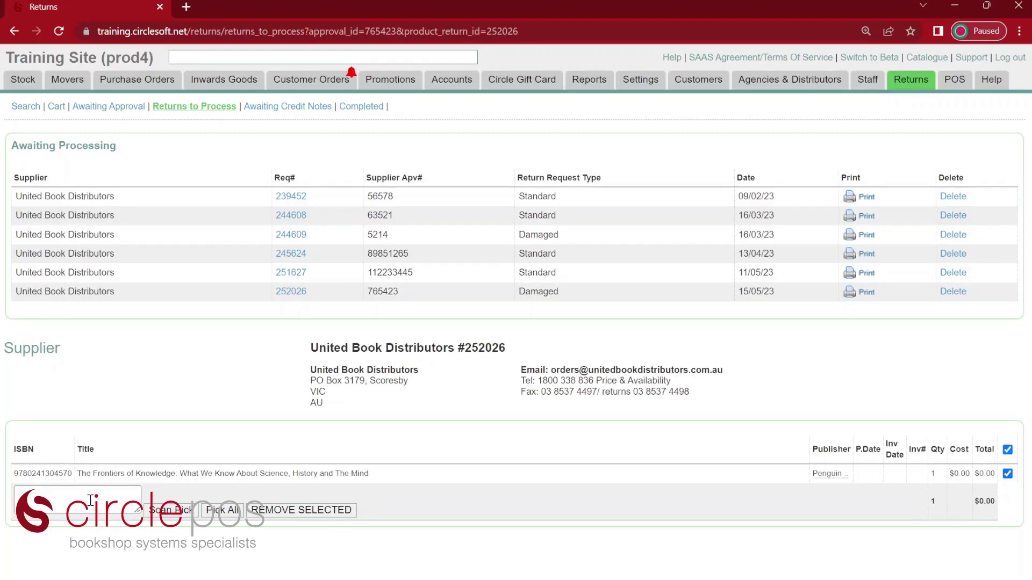
{"action": "left_click", "coordinate": [91, 499]}
{"action": "type", "text": "9780241304570"}
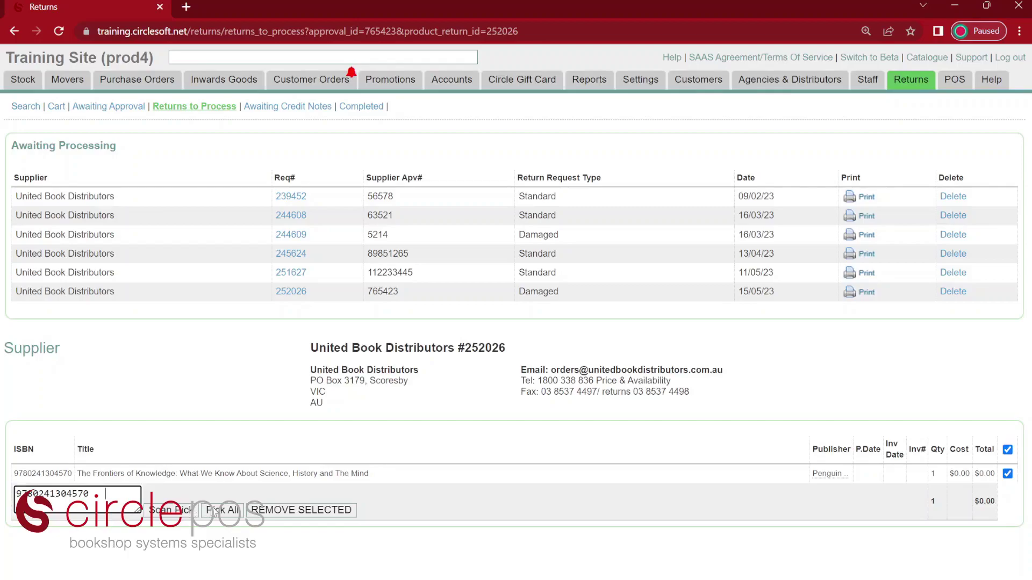
{"action": "left_click", "coordinate": [172, 511]}
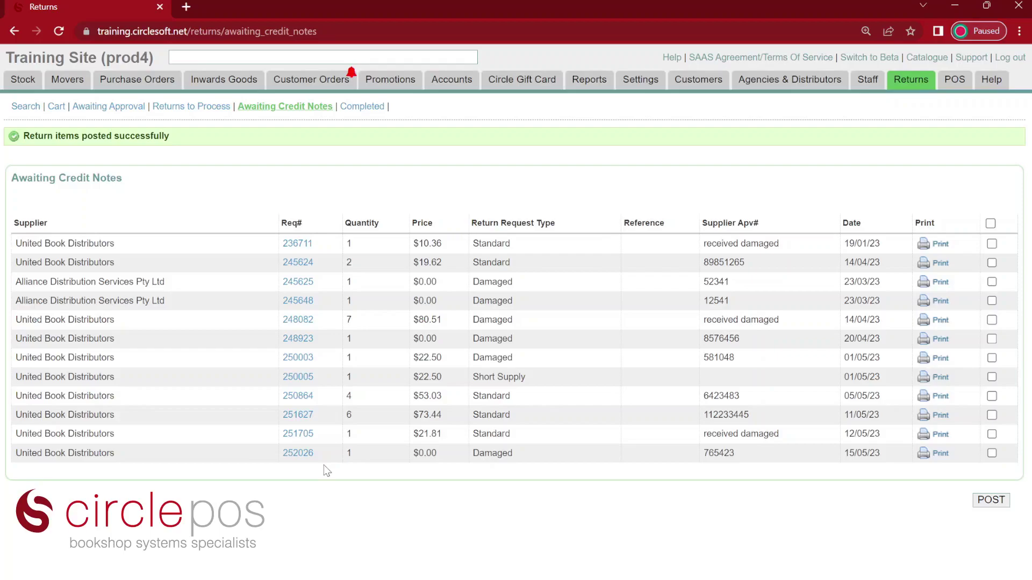
Step: Complete the United Book Distributors damaged return dated 15/05/23 with credit note number 5656333
{"action": "left_click", "coordinate": [301, 454]}
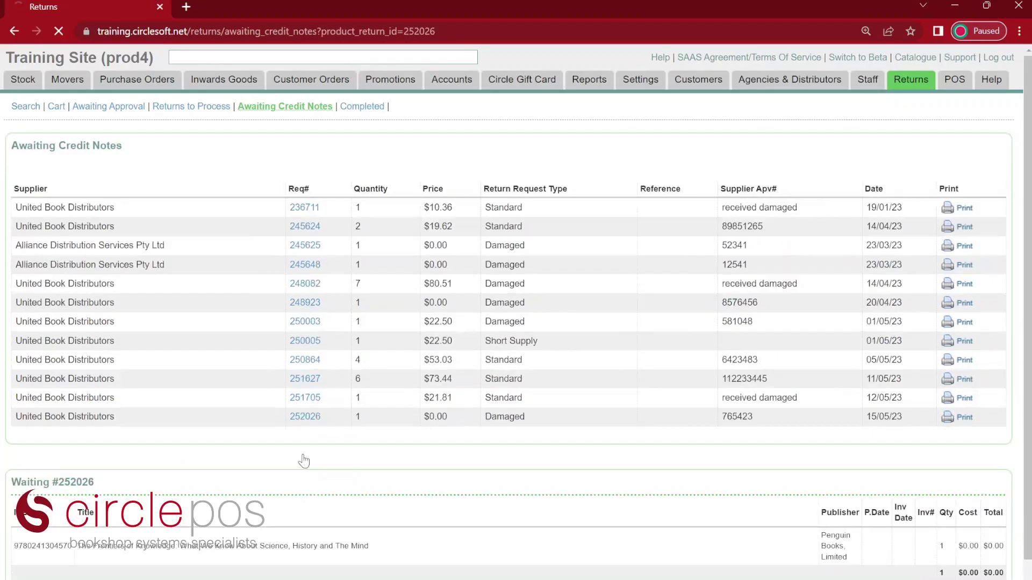
{"action": "type", "text": "5656333"}
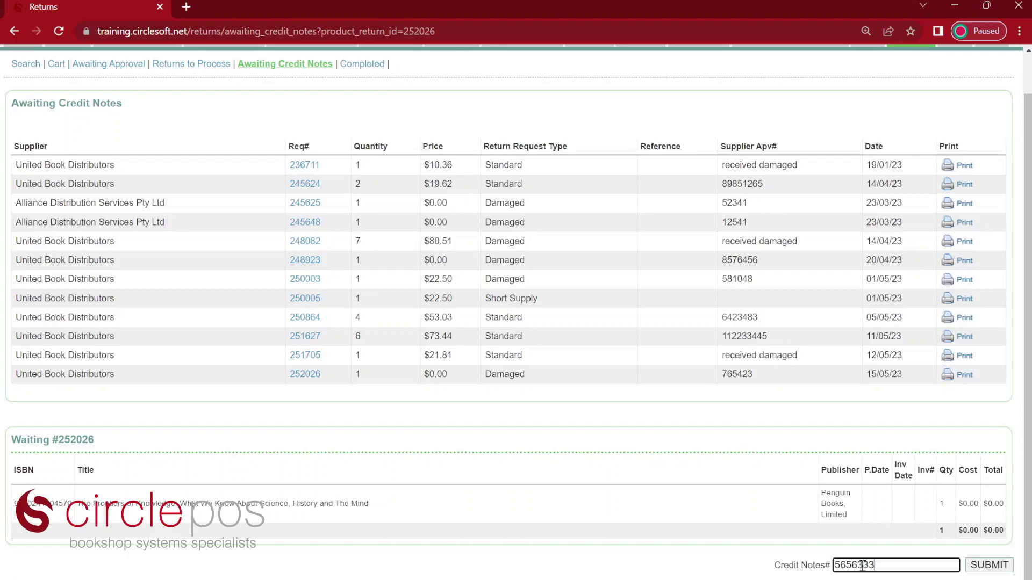
{"action": "left_click", "coordinate": [988, 565]}
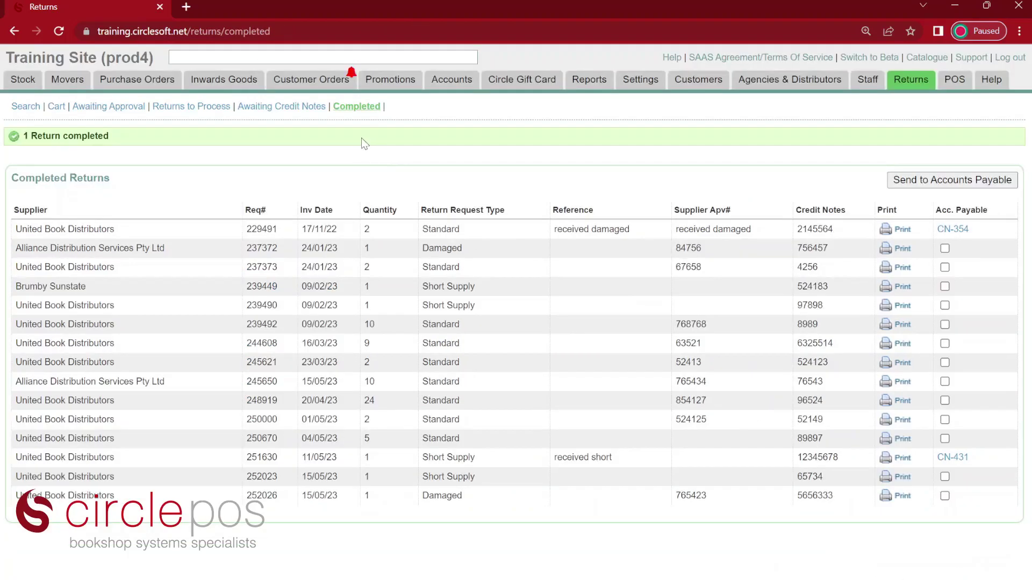